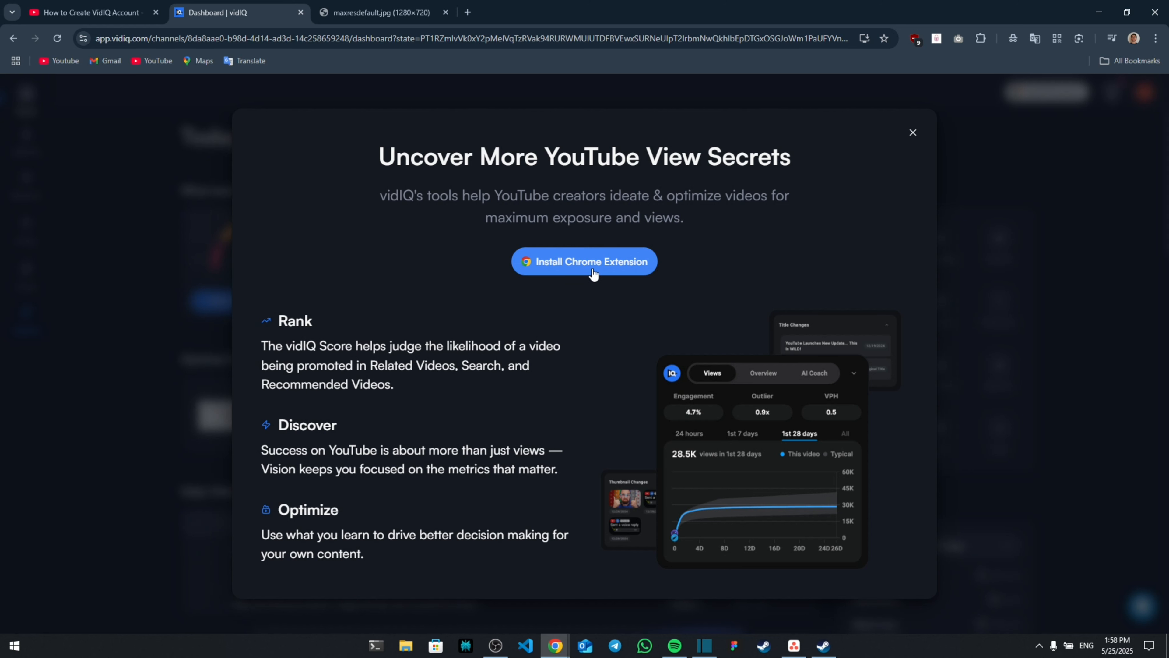
Step: Open the vidIQ Vision for YouTube store listing from the dashboard's extension offer and add the extension to Chrome
left_click(560, 267)
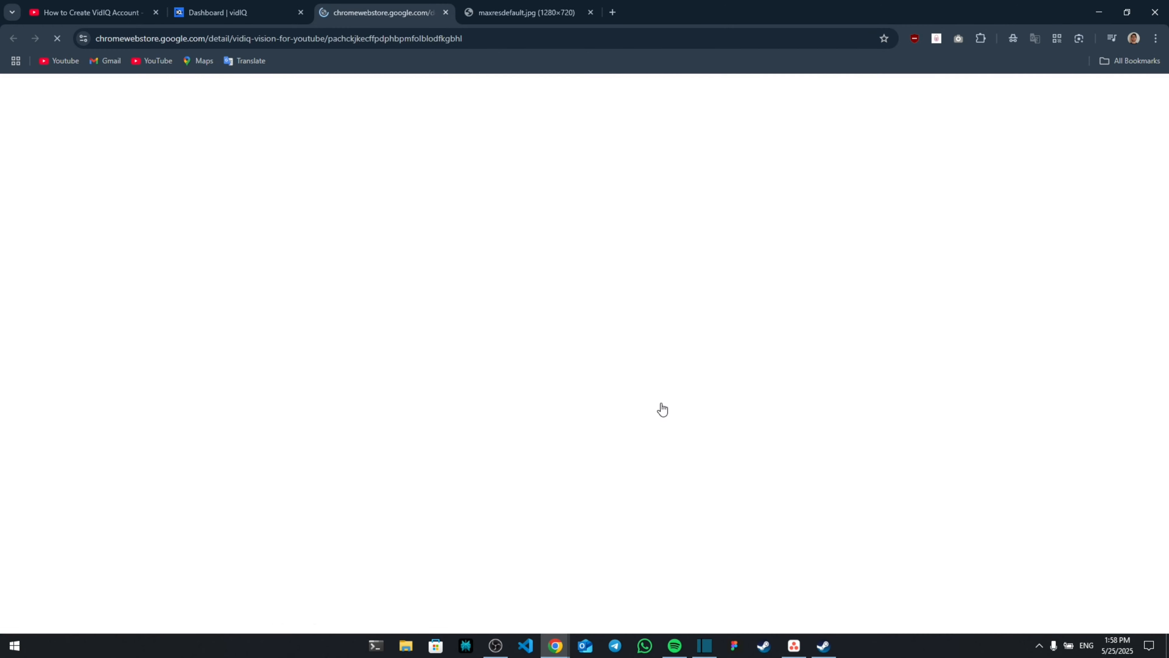
scroll(676, 384, "down", 4)
scroll(676, 384, "up", 4)
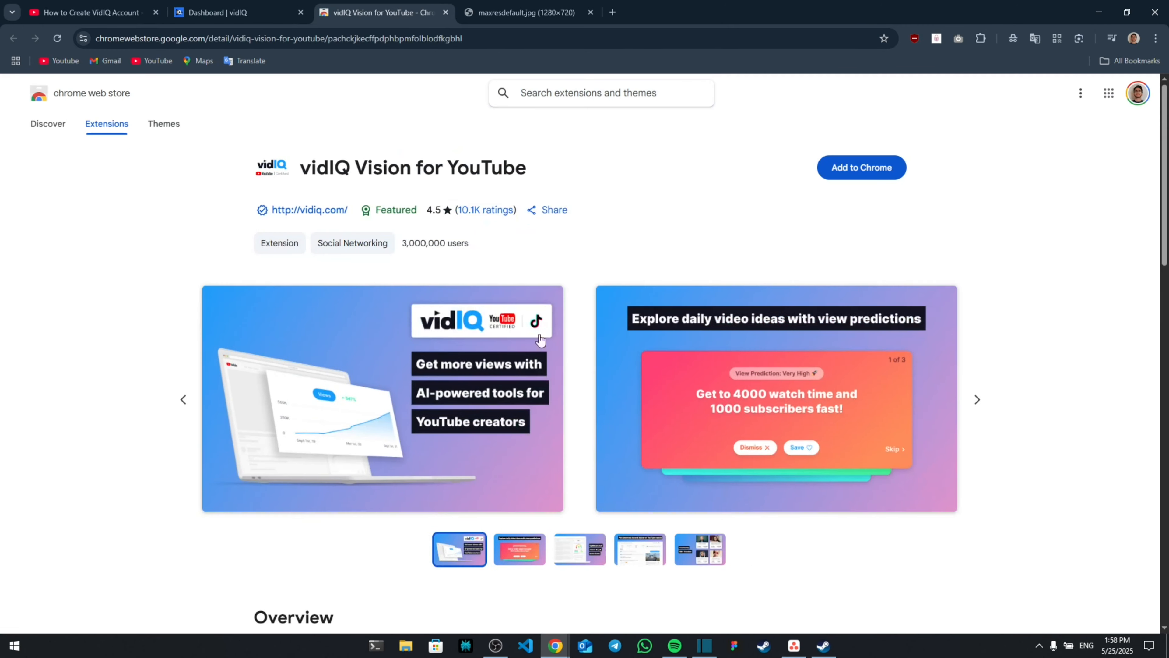
scroll(556, 329, "down", 8)
scroll(486, 295, "up", 3)
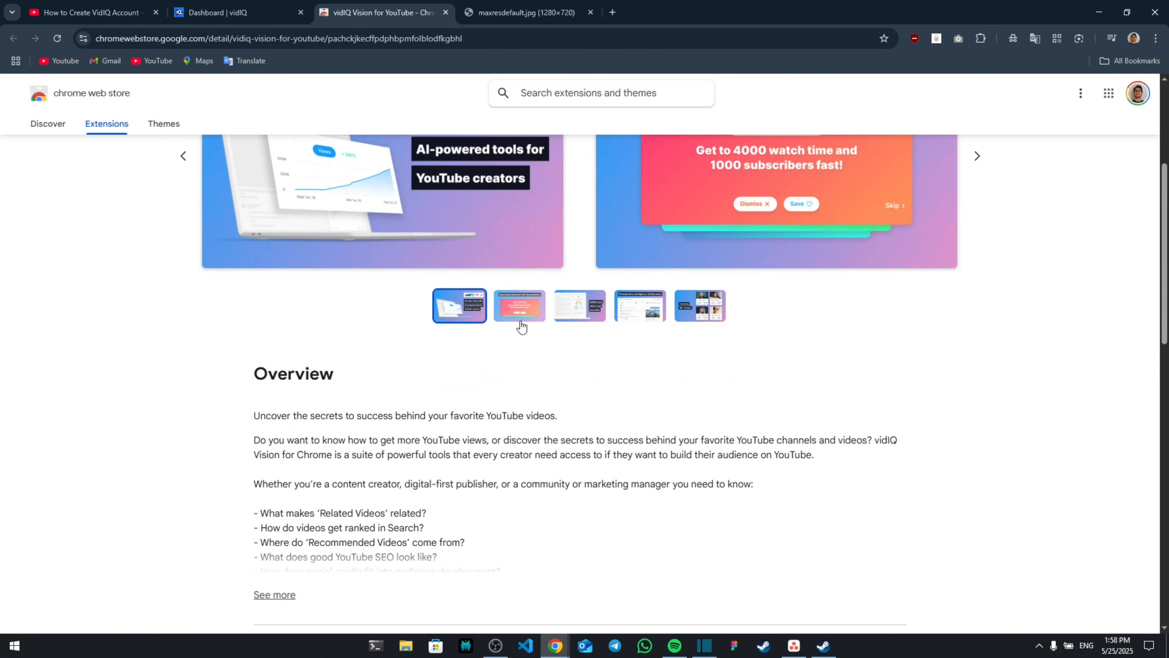
left_click(519, 320)
scroll(609, 370, "up", 4)
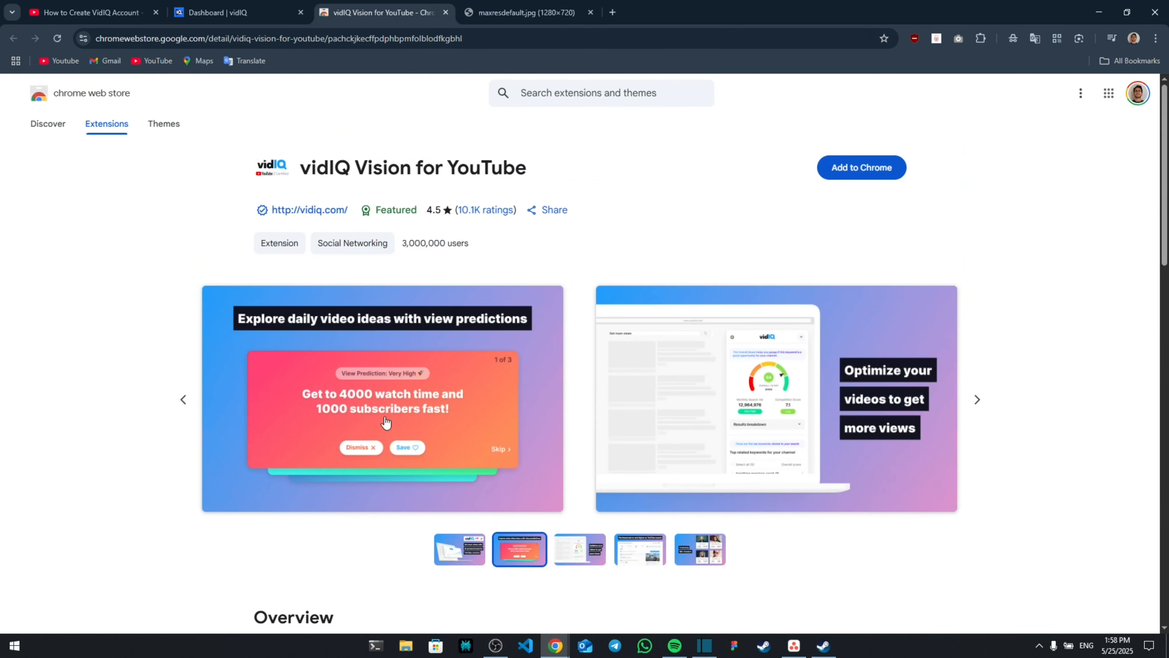
left_click(873, 175)
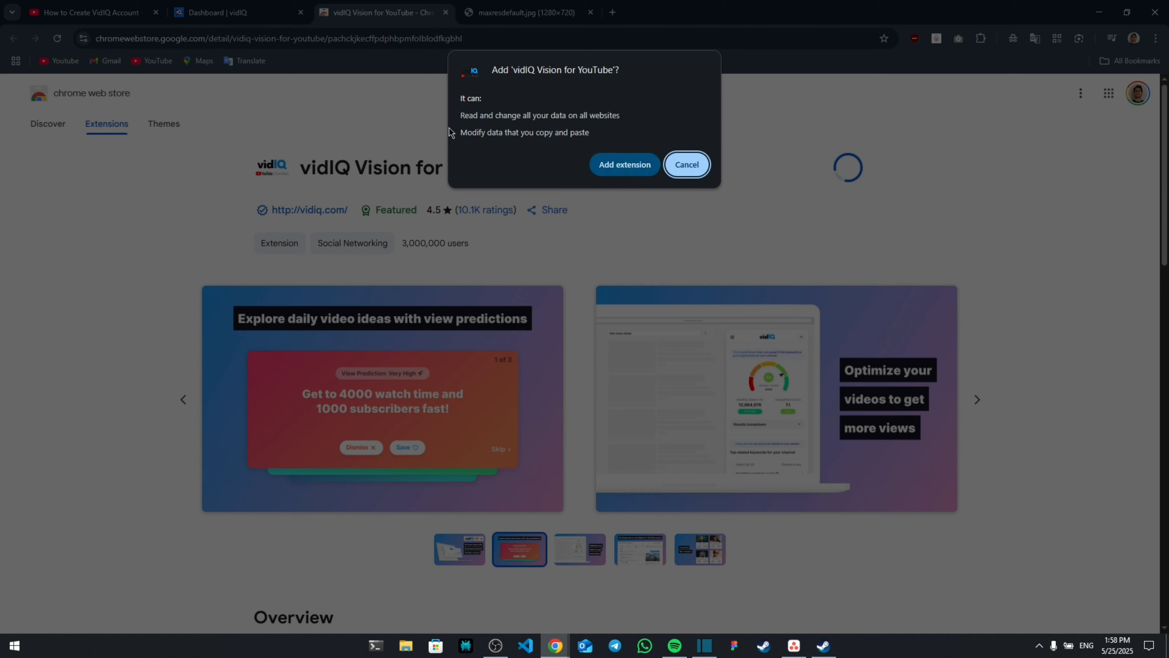
left_click(620, 165)
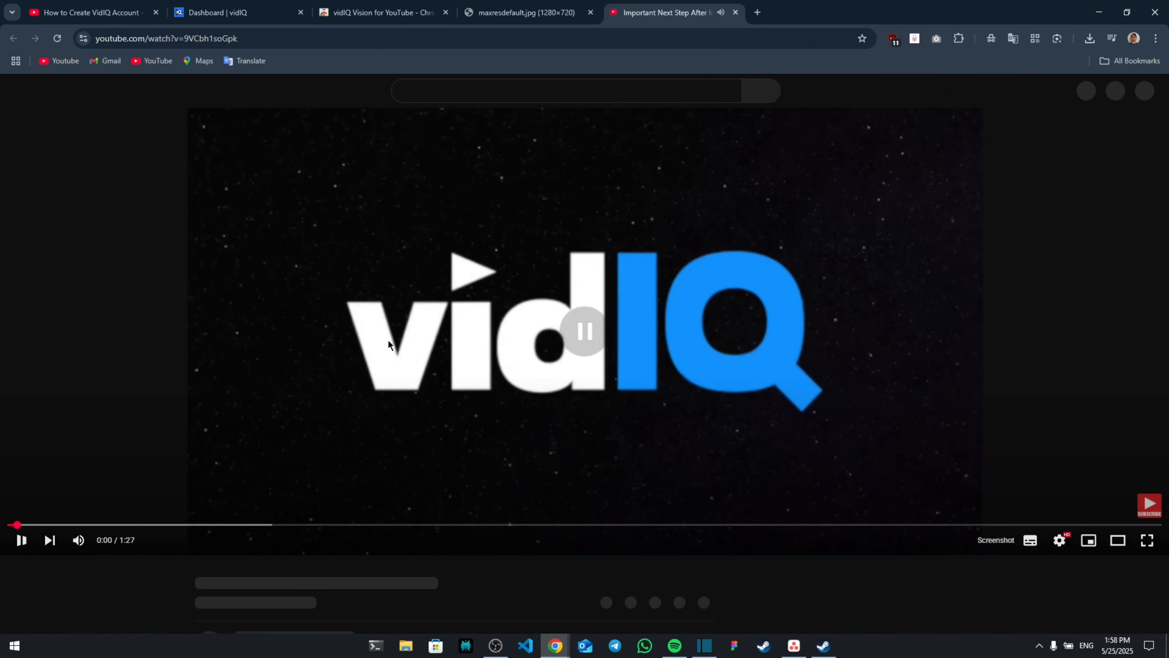
scroll(544, 359, "down", 1)
scroll(662, 380, "up", 1)
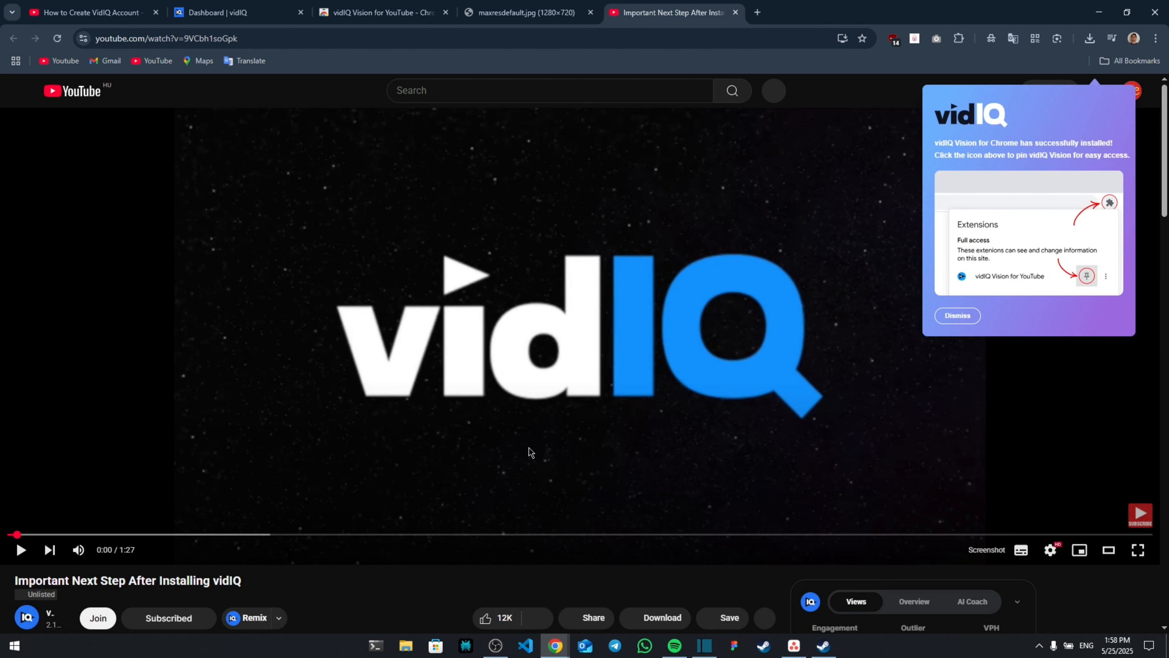
scroll(559, 482, "down", 1)
scroll(559, 481, "up", 1)
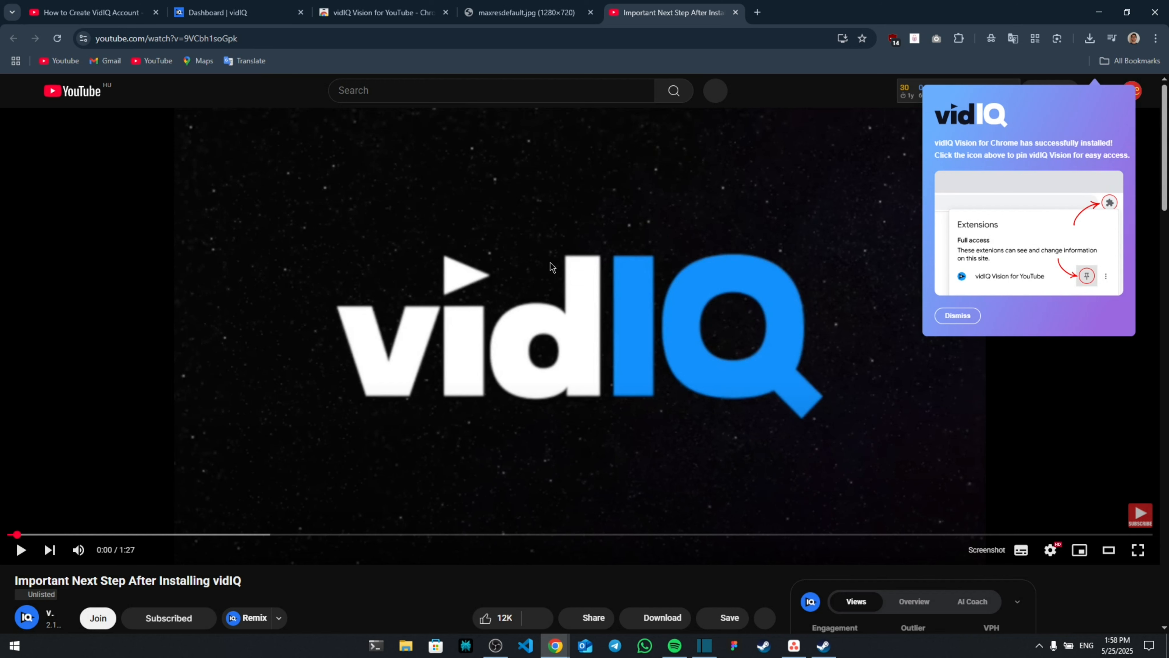
Step: Return to the vidIQ dashboard, dismiss the extension offer and reload the page
left_click(269, 11)
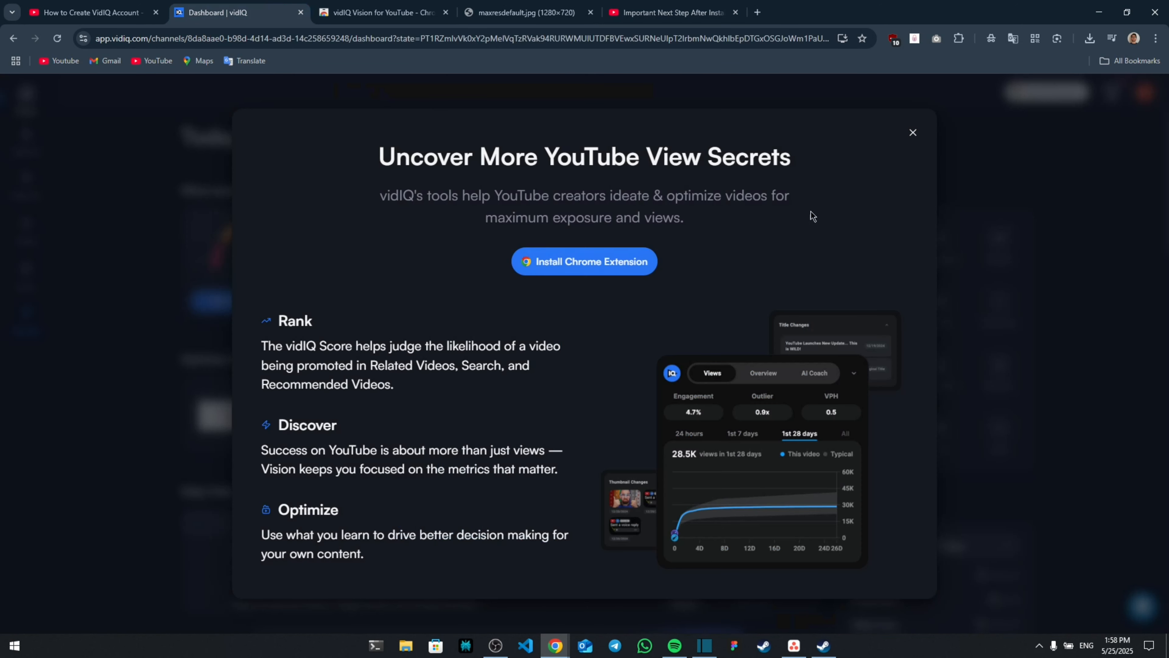
left_click(913, 133)
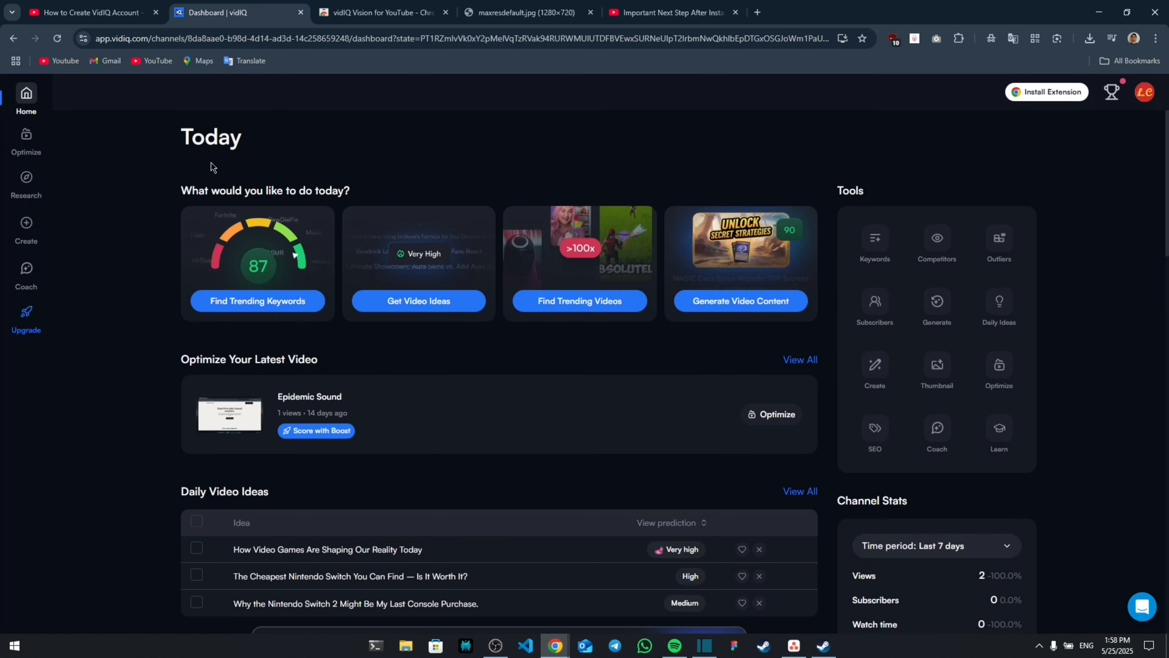
scroll(306, 294, "down", 5)
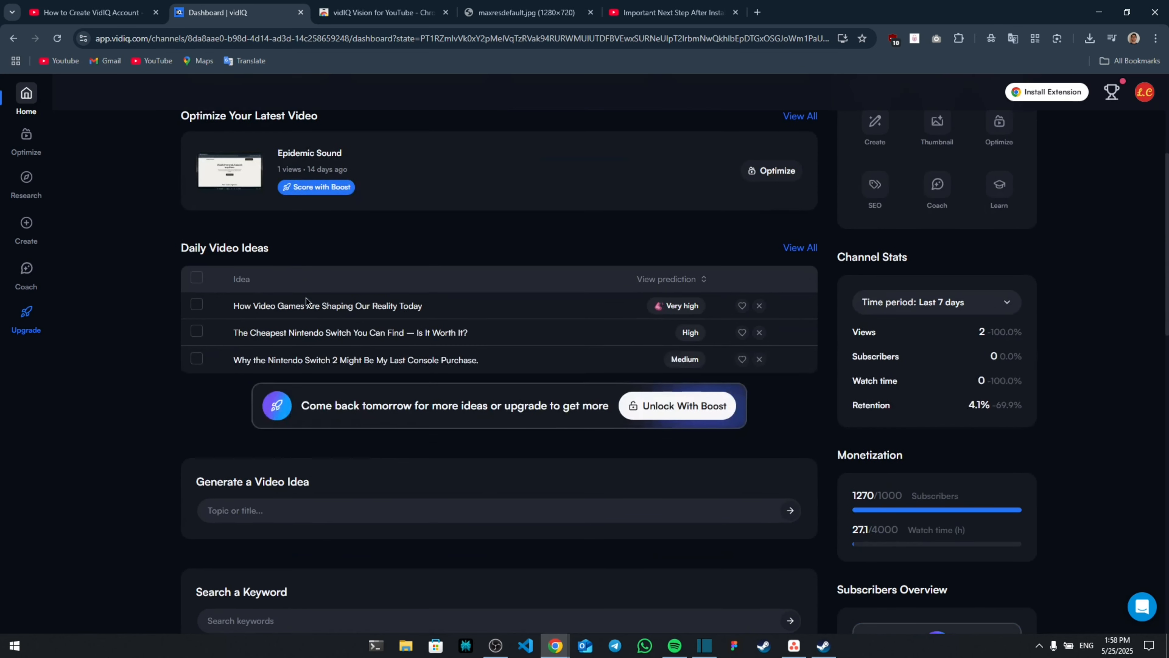
left_click(57, 39)
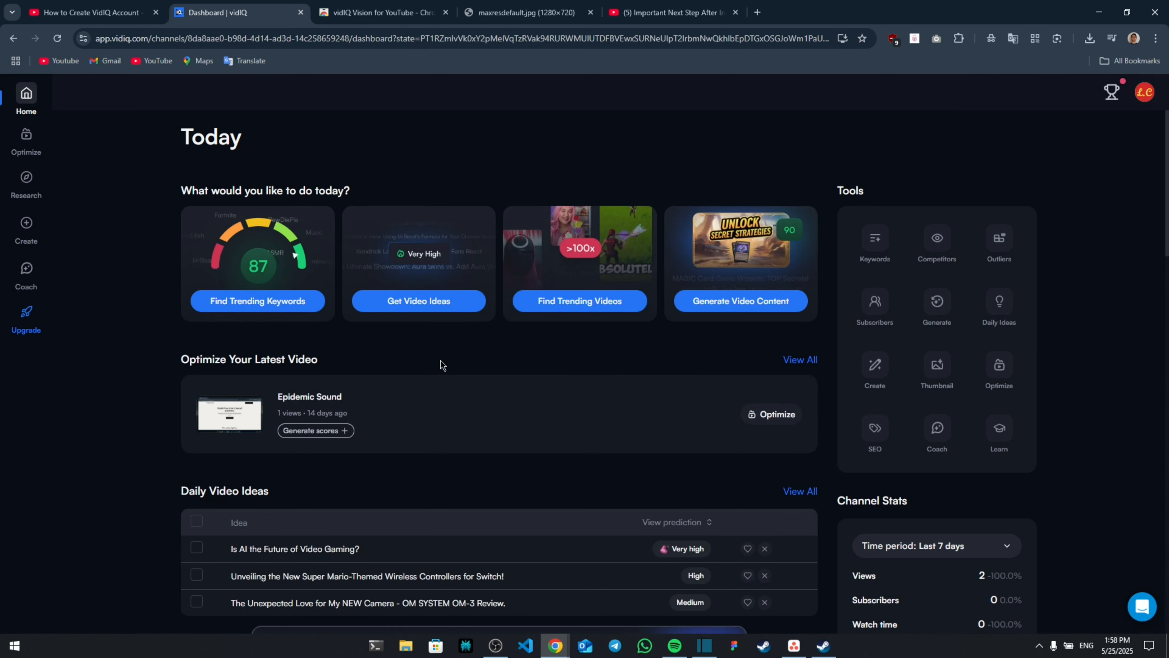
scroll(340, 336, "down", 1)
scroll(316, 321, "up", 1)
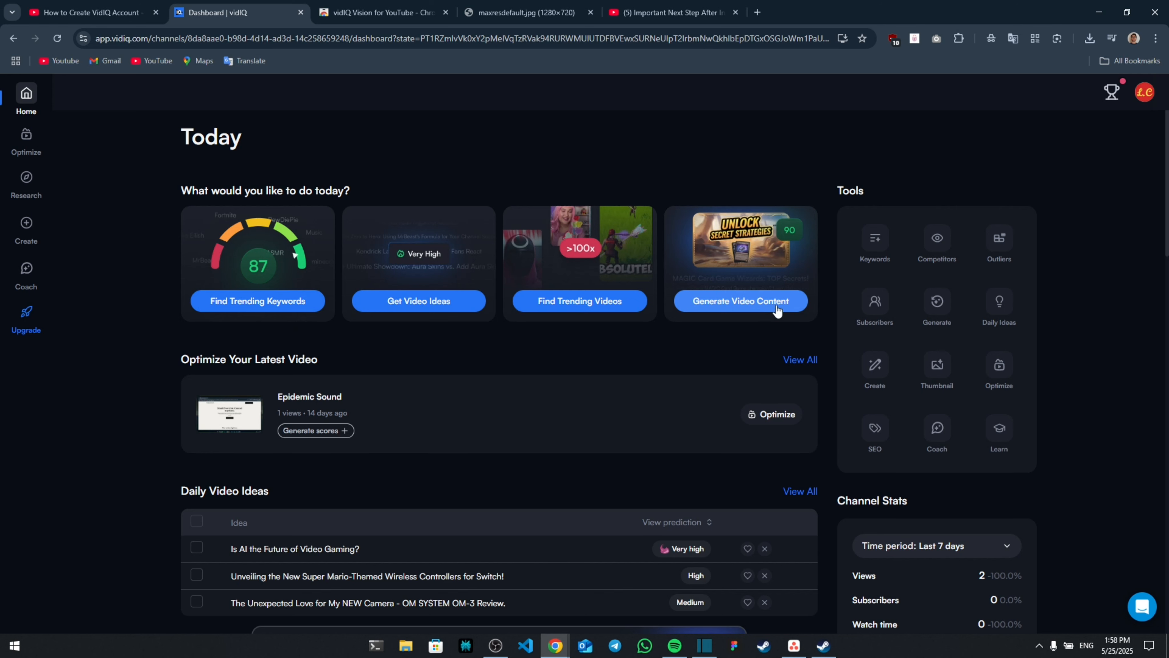
Step: Open the trending keywords research from the dashboard and search for "minecraft"
left_click(270, 304)
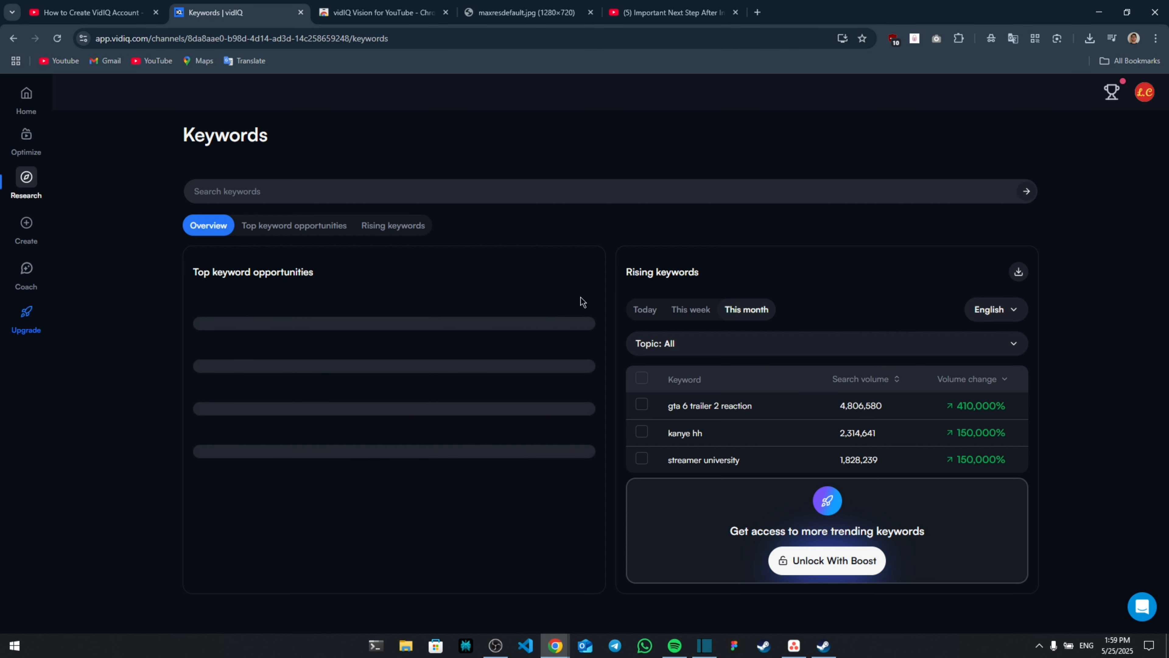
left_click(227, 193)
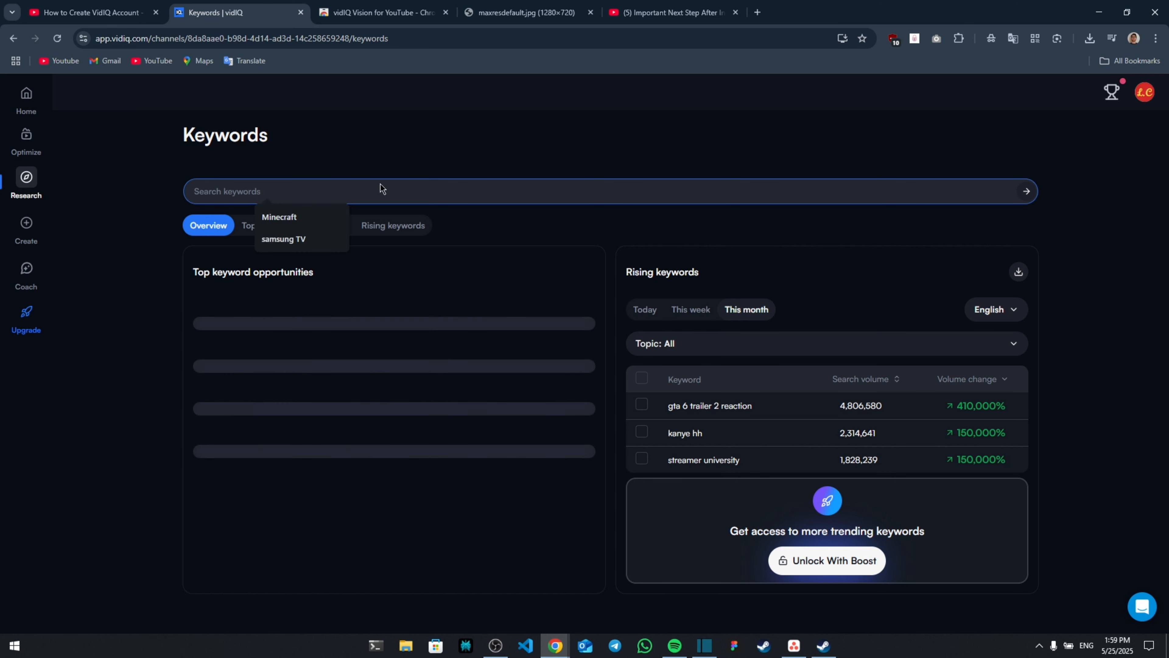
type("minecraft")
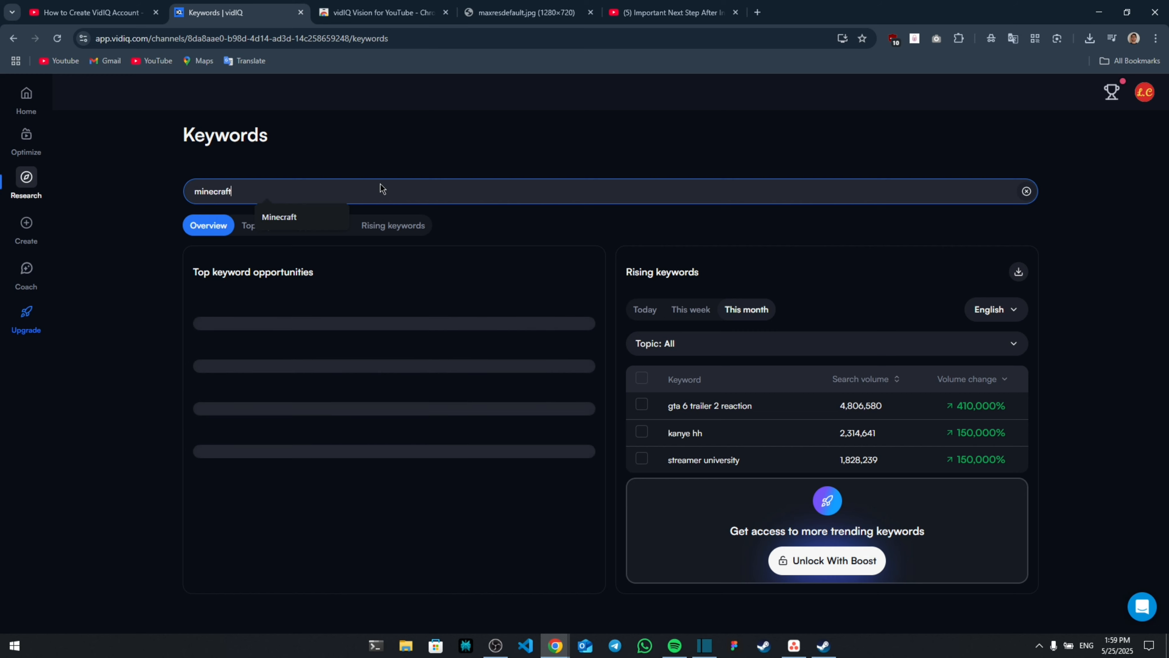
key("Return")
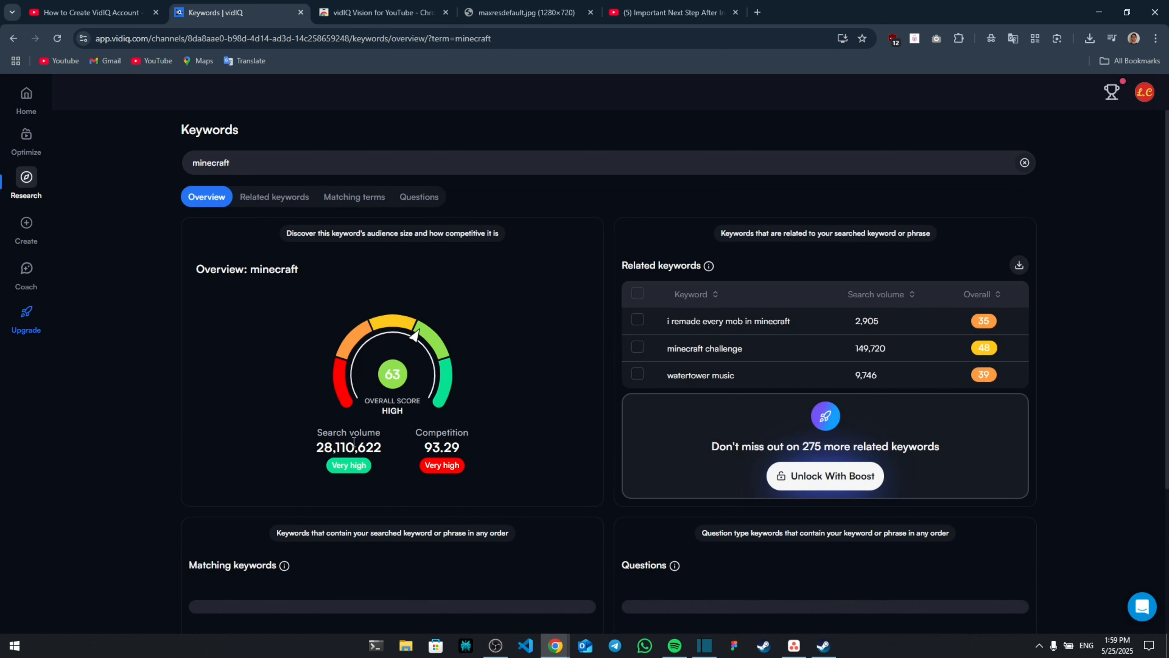
Step: Examine the minecraft keyword's search volume and competition, plus its related, matching and question keywords
left_click_drag(318, 434, 388, 440)
left_click(378, 446)
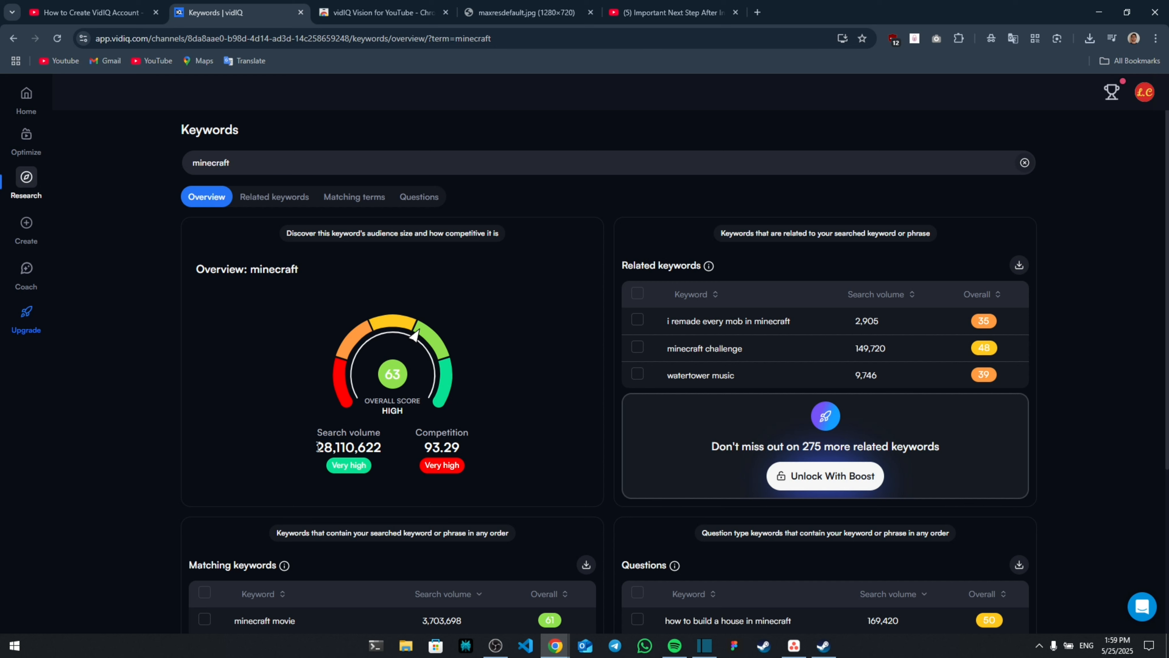
left_click_drag(318, 448, 384, 461)
left_click(384, 461)
left_click_drag(423, 451, 467, 457)
left_click(504, 437)
scroll(504, 438, "down", 5)
scroll(439, 437, "up", 5)
scroll(436, 442, "down", 1)
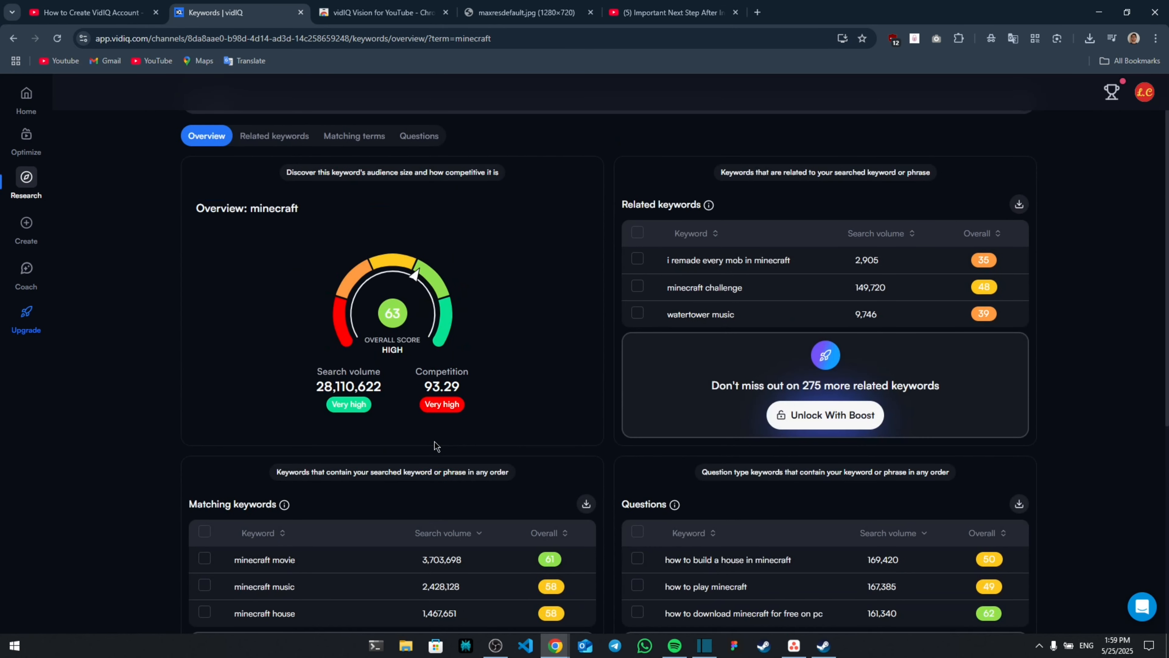
scroll(460, 447, "down", 1)
scroll(469, 444, "up", 2)
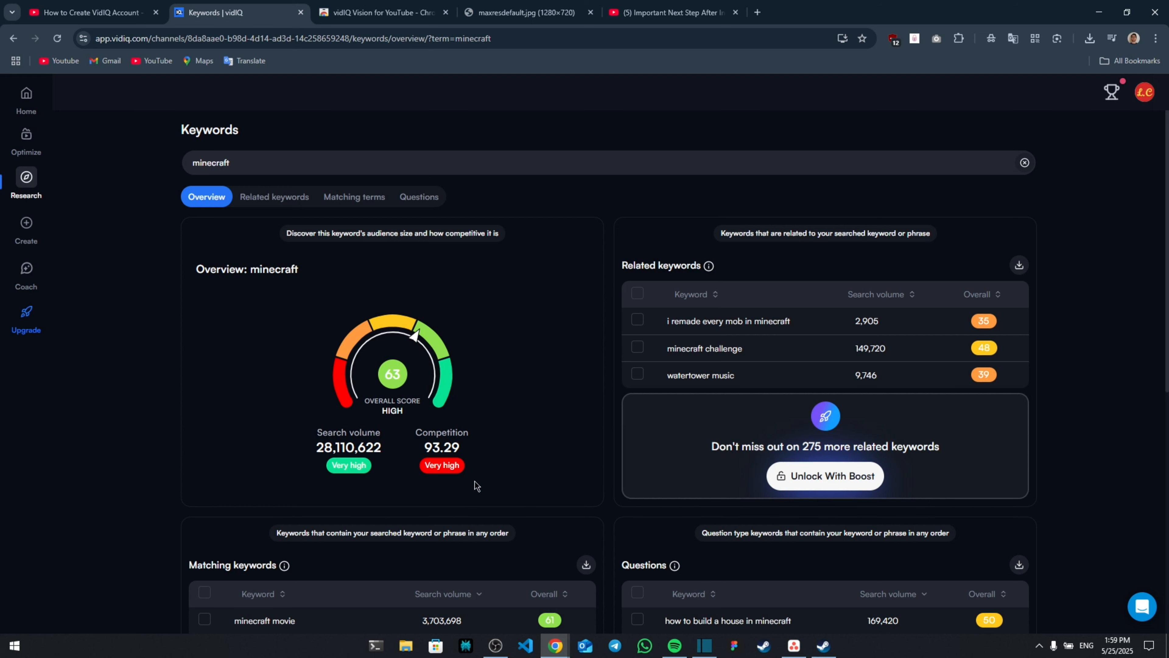
scroll(472, 479, "down", 1)
scroll(474, 447, "up", 1)
Step: List the keywords related to minecraft and examine the overview of "i remade every mob in minecraft"
left_click(272, 197)
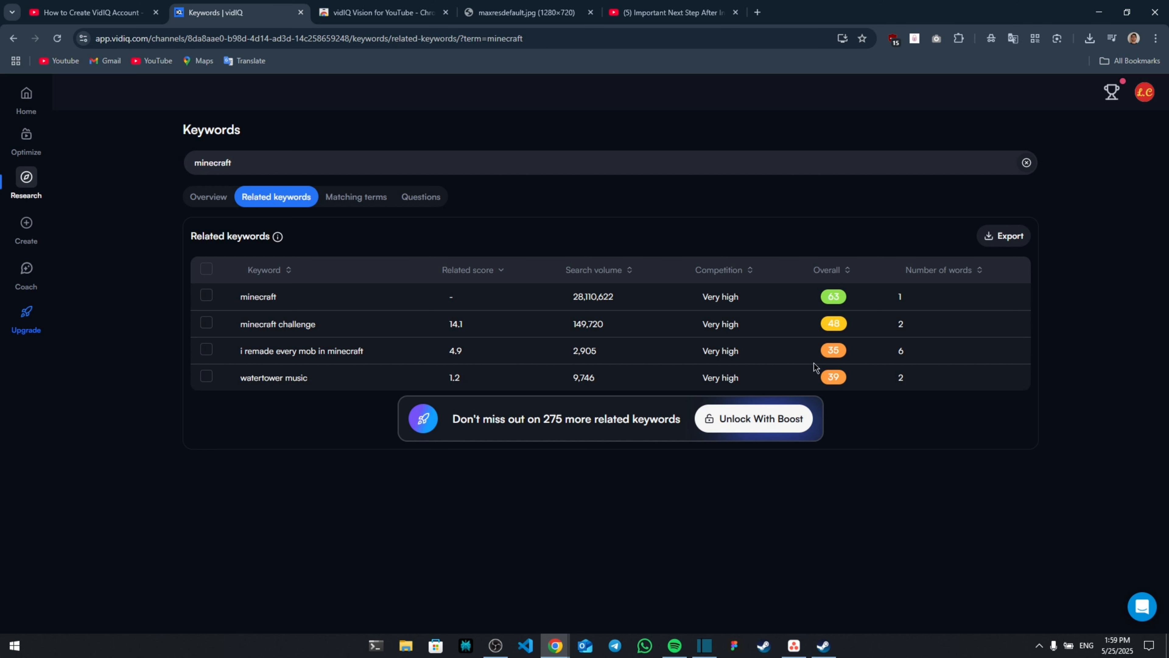
left_click_drag(240, 357, 391, 355)
left_click(391, 355)
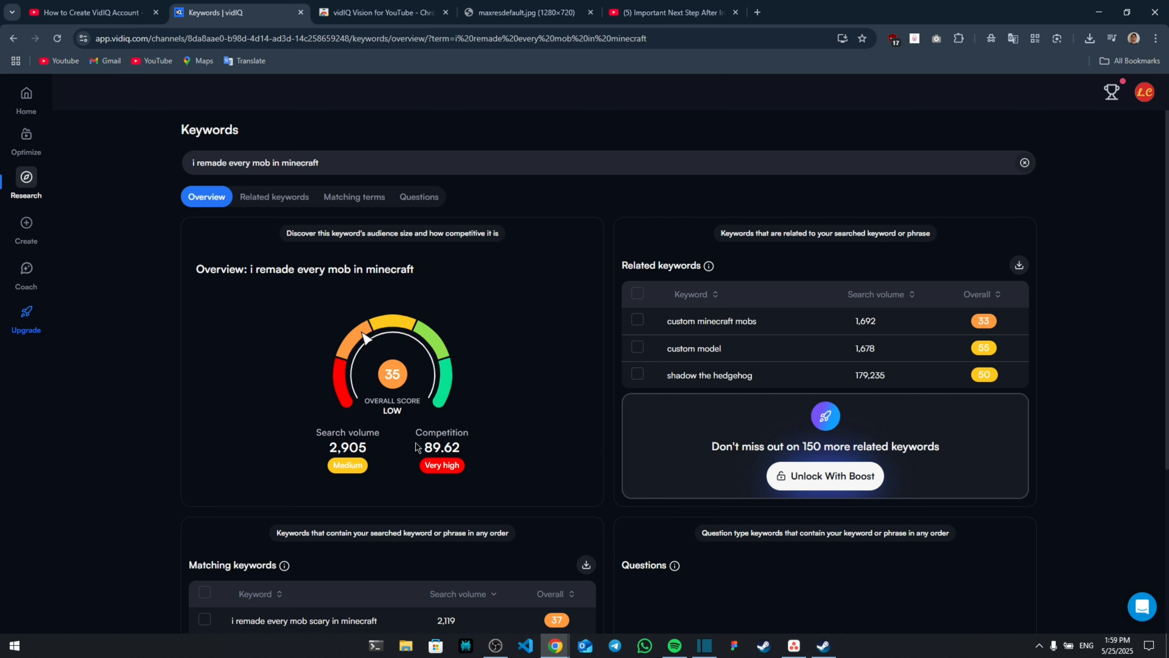
left_click_drag(321, 451, 413, 463)
left_click(397, 466)
scroll(473, 482, "down", 3)
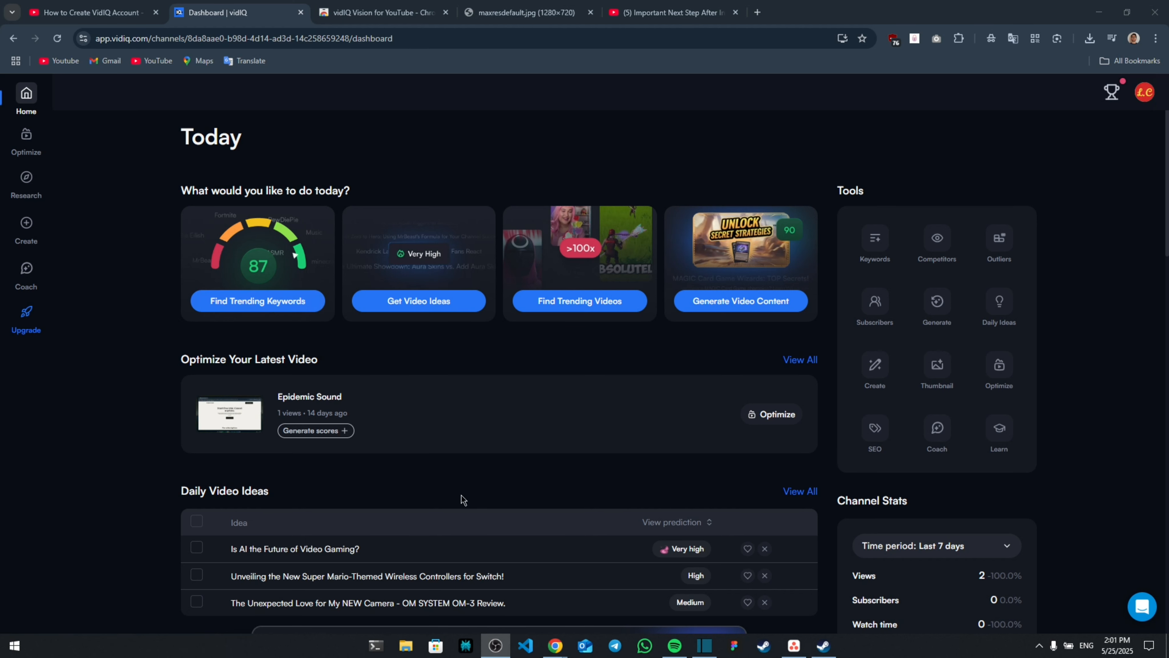
Step: Open the daily video ideas from the dashboard and save the idea "Is AI the Future of Video Gaming?"
left_click(417, 303)
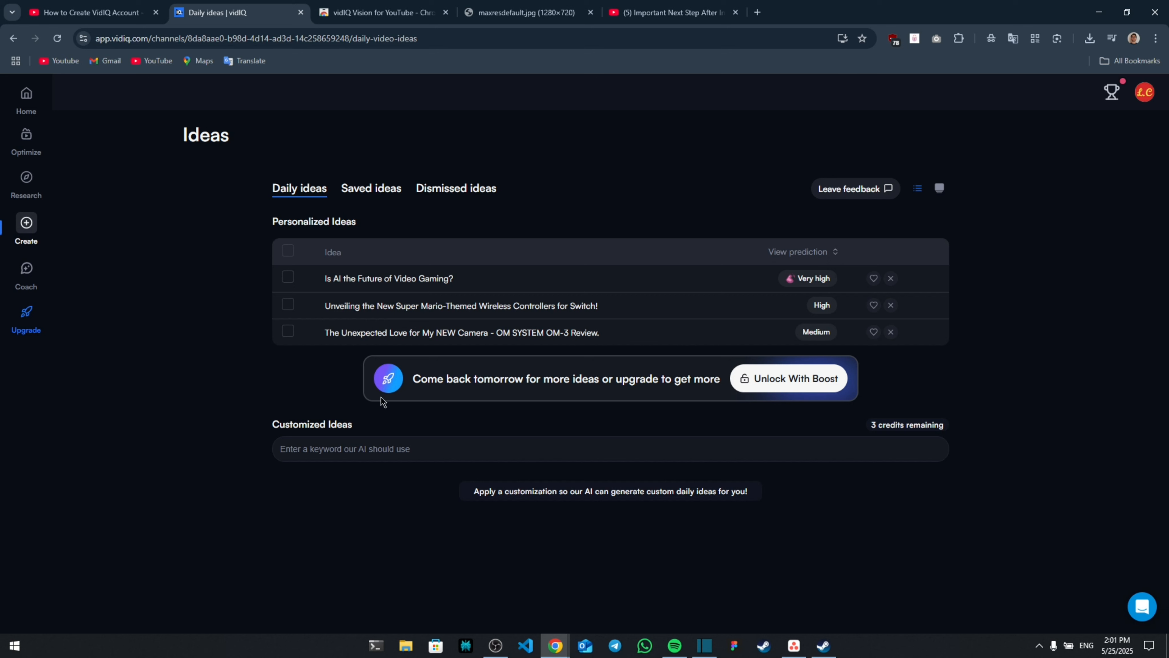
left_click_drag(396, 281, 505, 285)
left_click(523, 301)
left_click(372, 190)
left_click(311, 193)
left_click(873, 277)
Step: Check the saved and dismissed ideas lists and return to the daily ideas
left_click(366, 189)
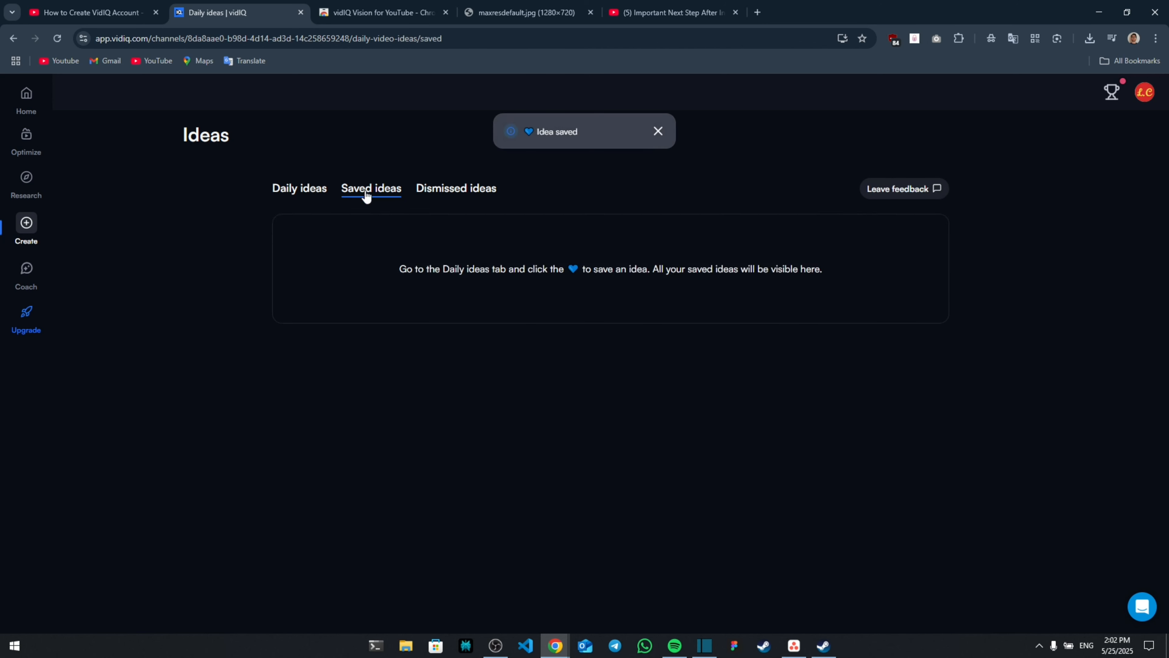
left_click(451, 188)
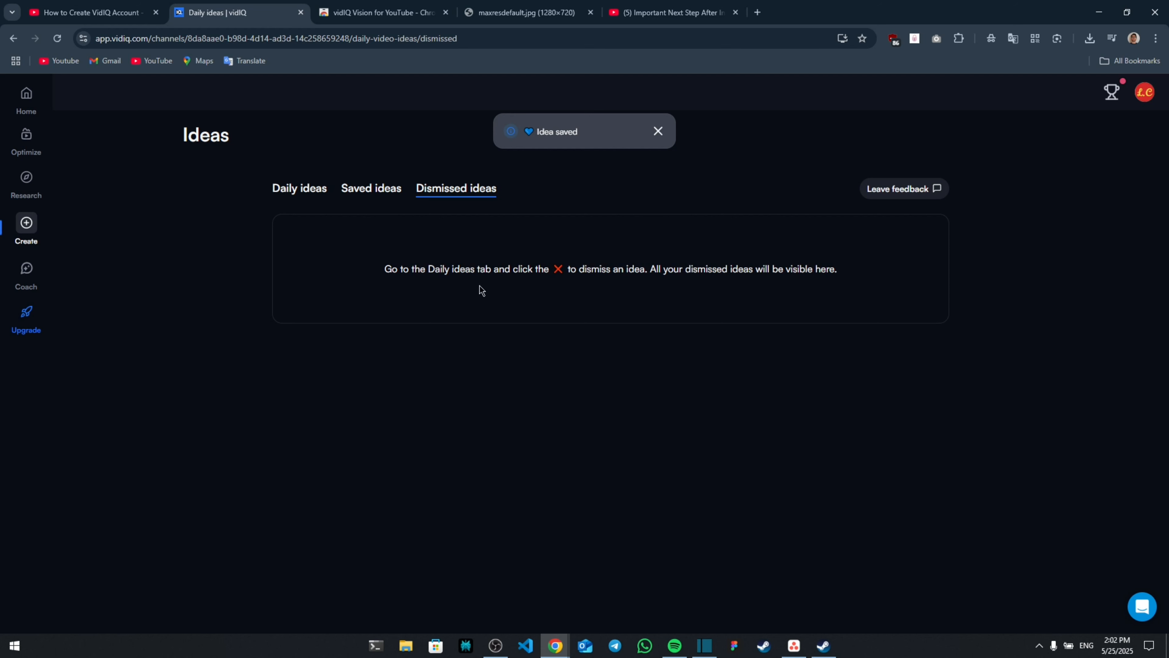
left_click(286, 189)
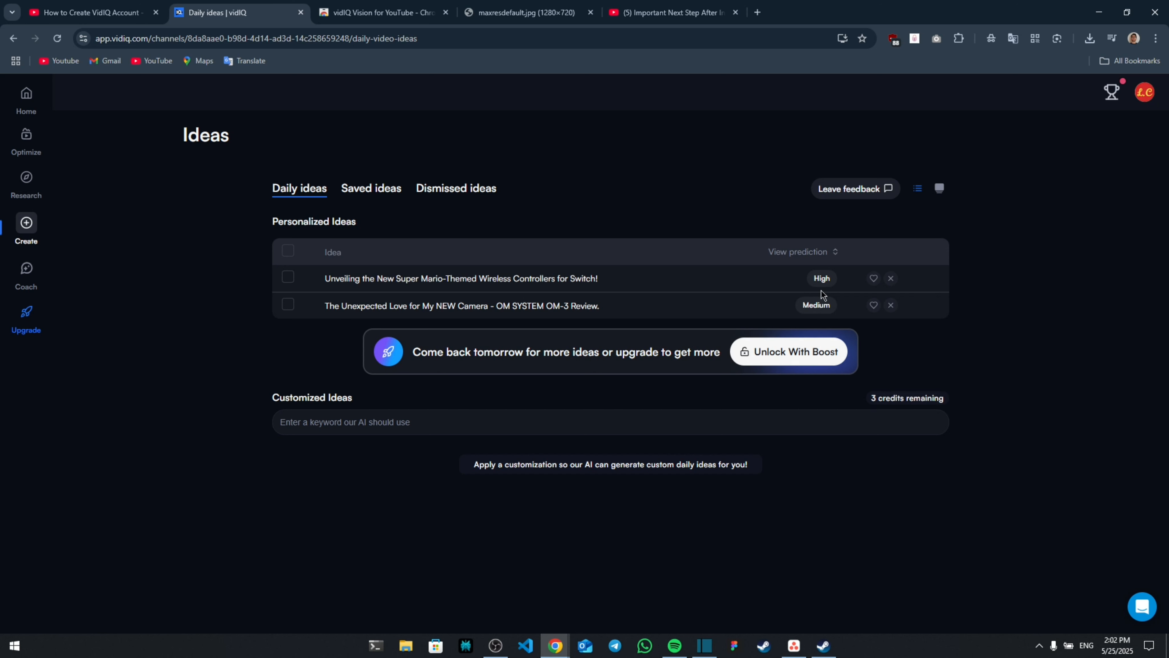
Step: Review the Boost checkout offer, comparing the 1 month and 12 months plans, and close it without subscribing
left_click(770, 354)
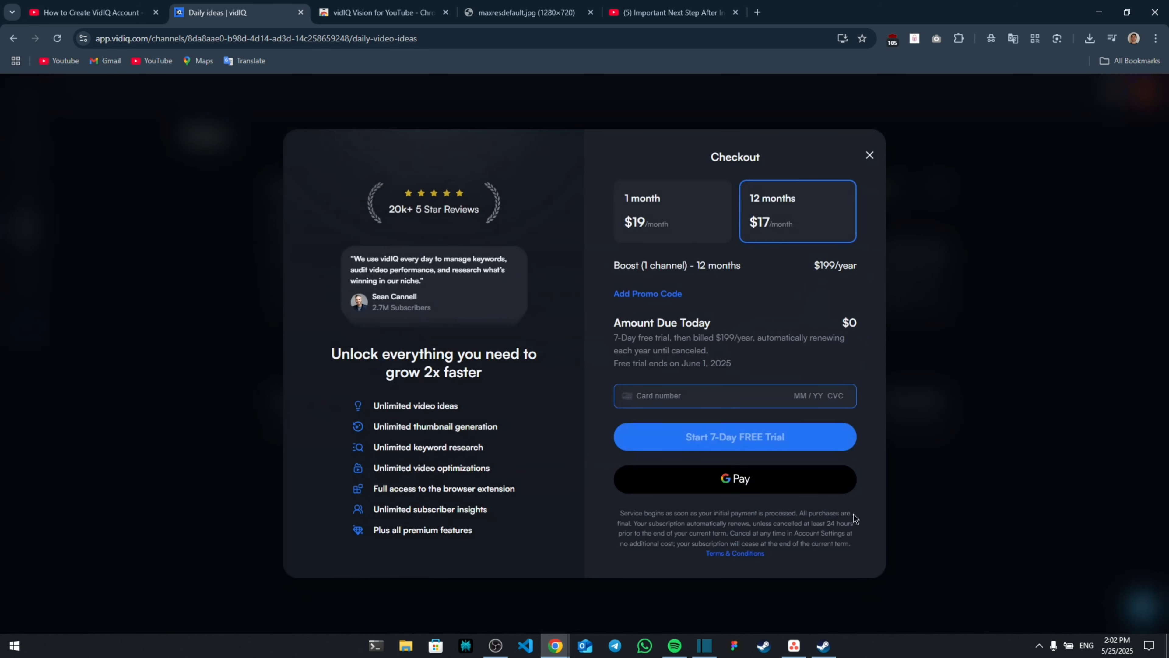
left_click_drag(614, 340, 732, 343)
left_click(802, 349)
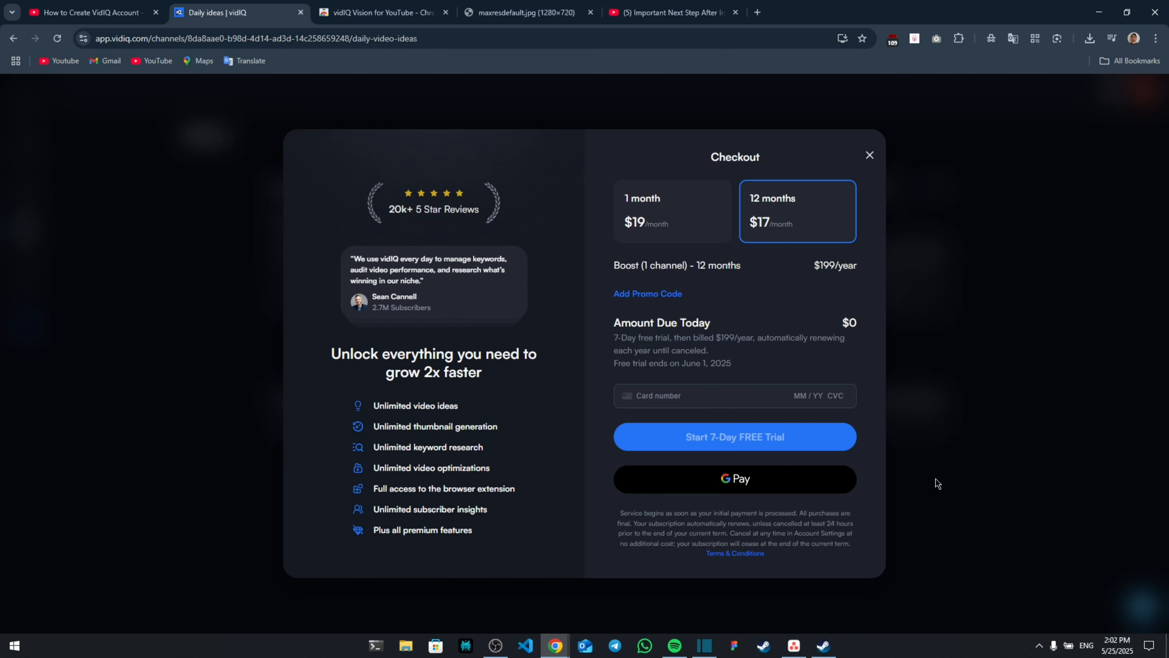
left_click(687, 210)
left_click(780, 213)
left_click(869, 156)
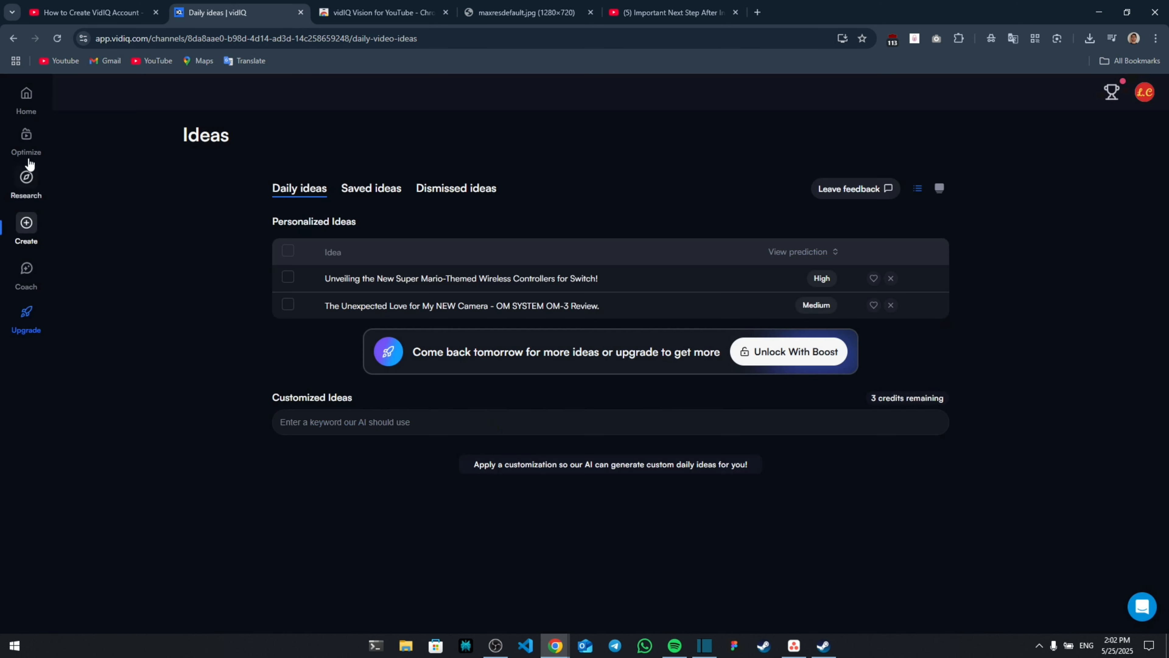
Step: Open the trending videos from the home dashboard and browse the suggested outlier videos
left_click(26, 107)
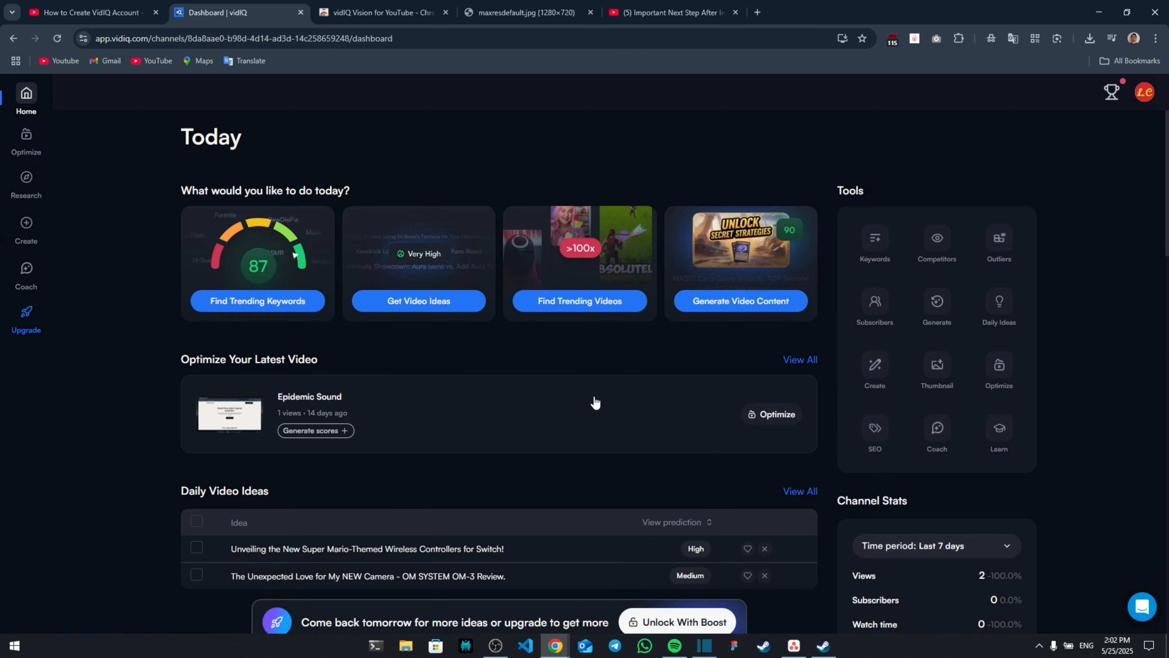
left_click(584, 307)
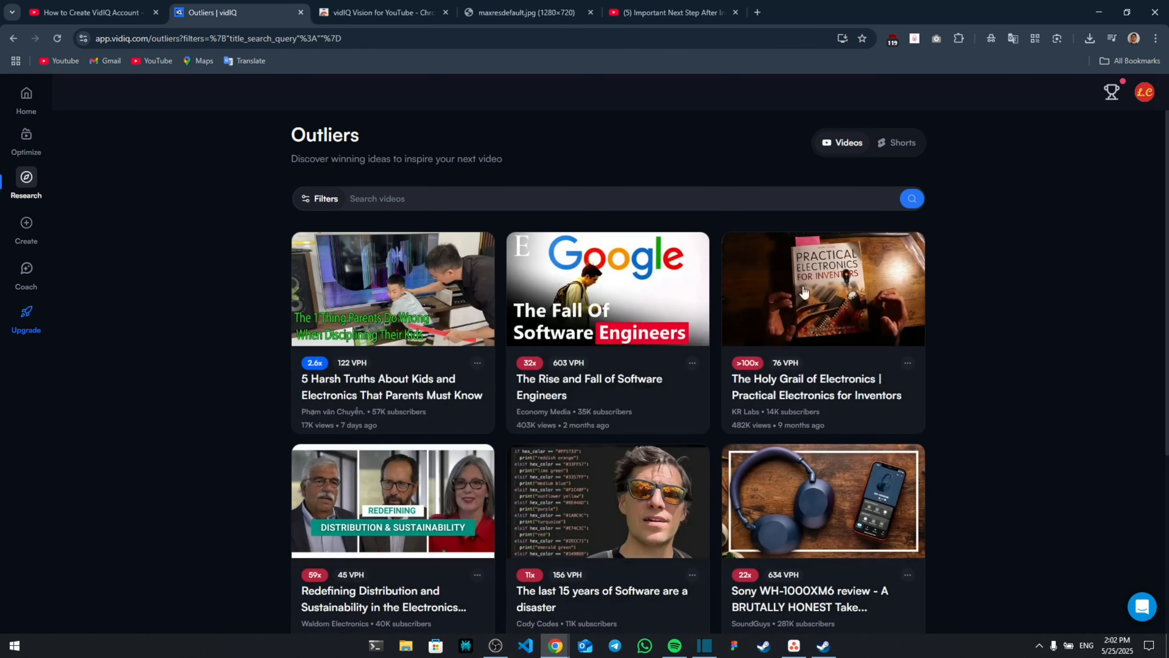
scroll(890, 321, "down", 3)
scroll(890, 321, "up", 3)
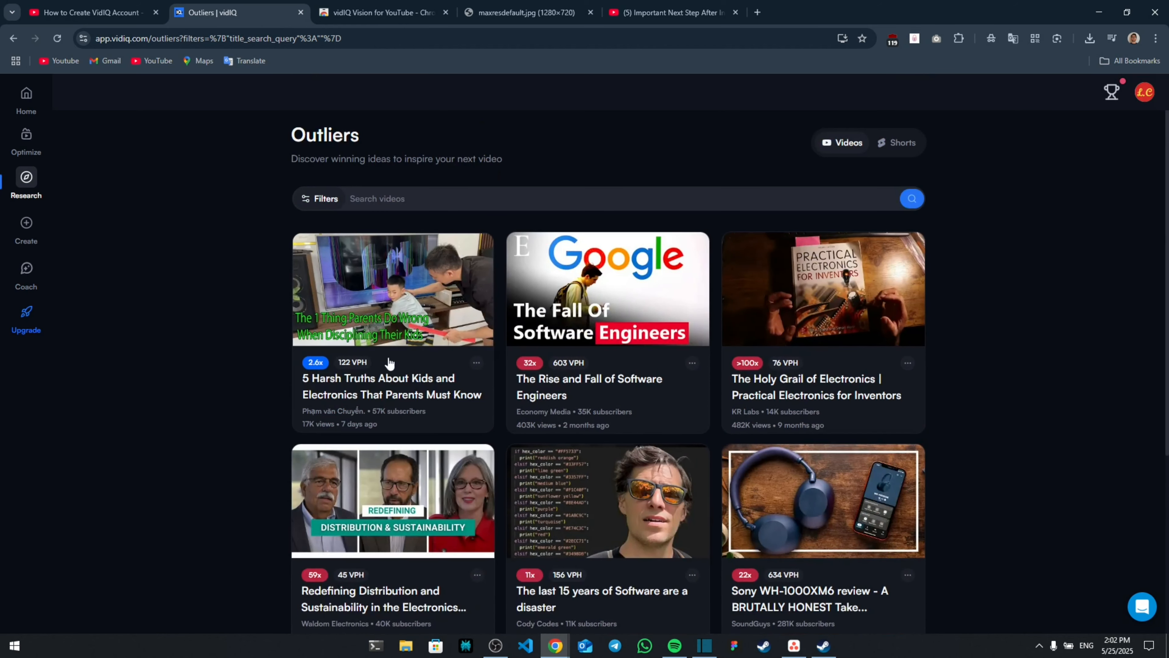
scroll(291, 368, "down", 1)
scroll(291, 368, "down", 2)
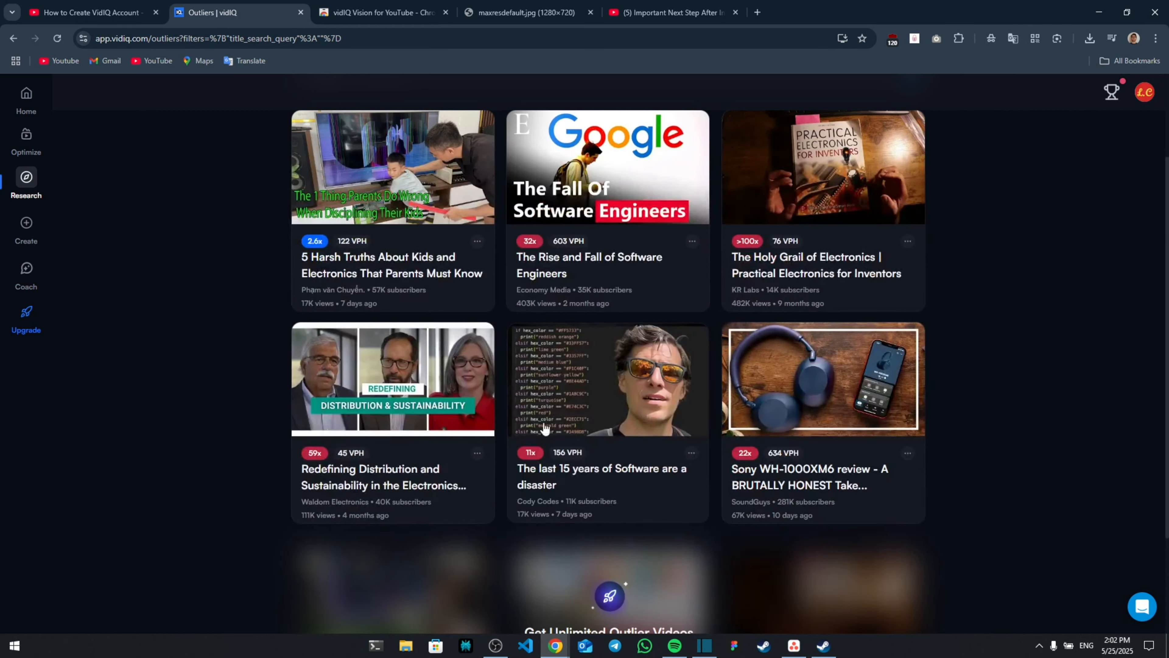
scroll(644, 479, "down", 3)
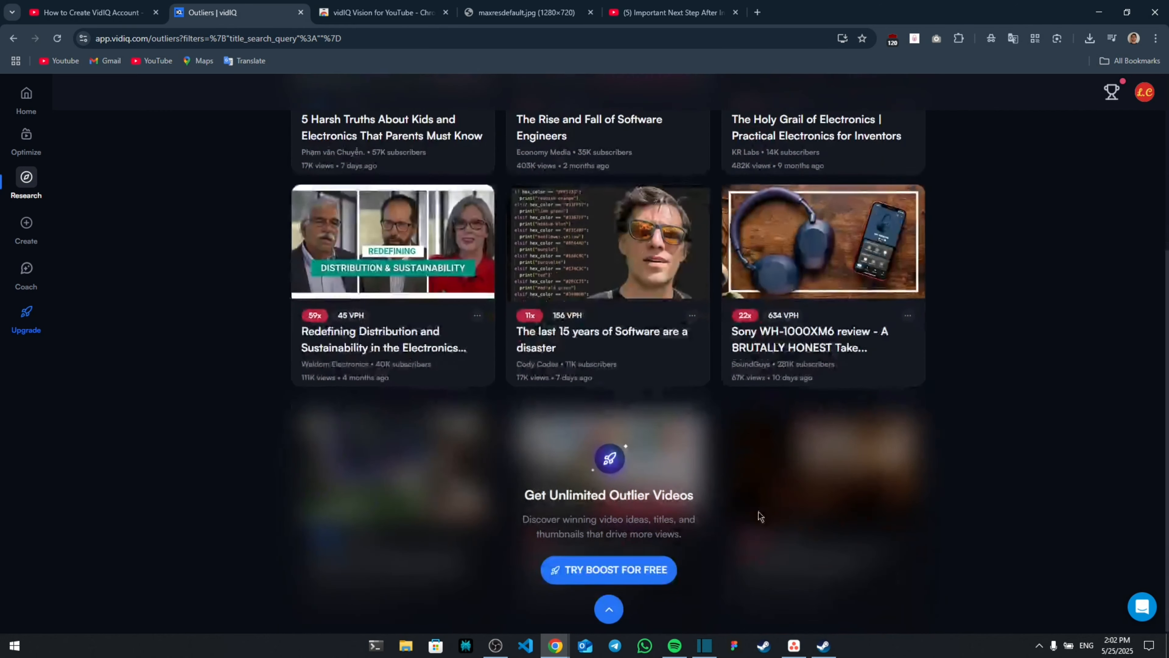
Step: Open the Boost free-trial offer below the outlier videos, close it without subscribing, and return to the start of the list
left_click(654, 569)
left_click(876, 138)
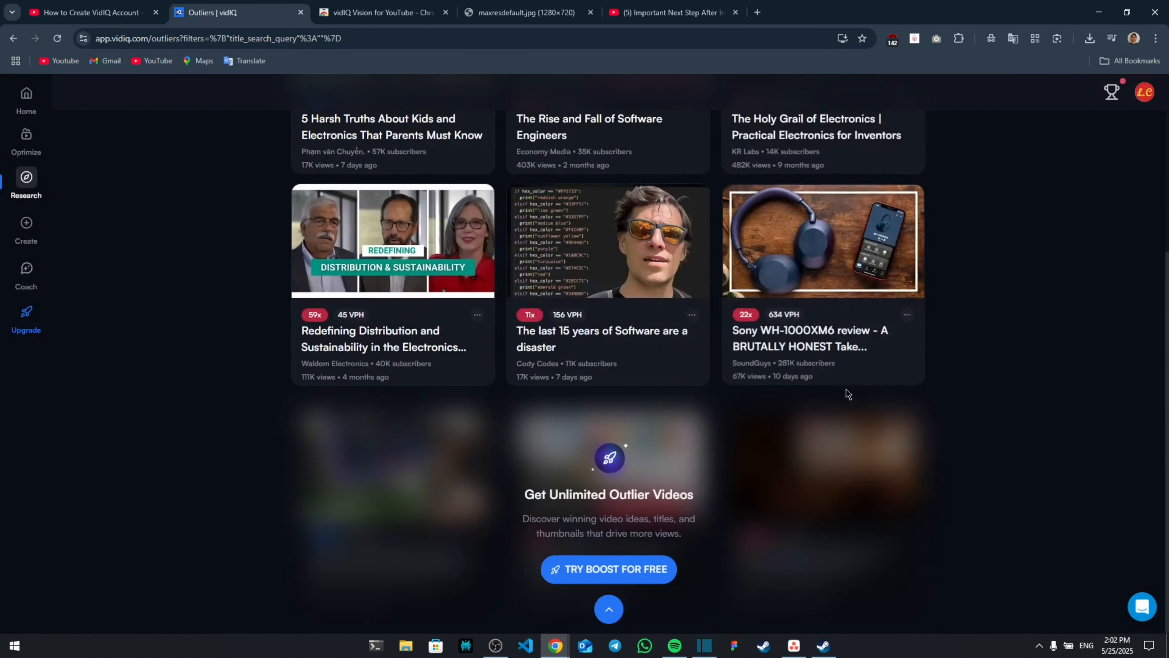
scroll(525, 405, "up", 6)
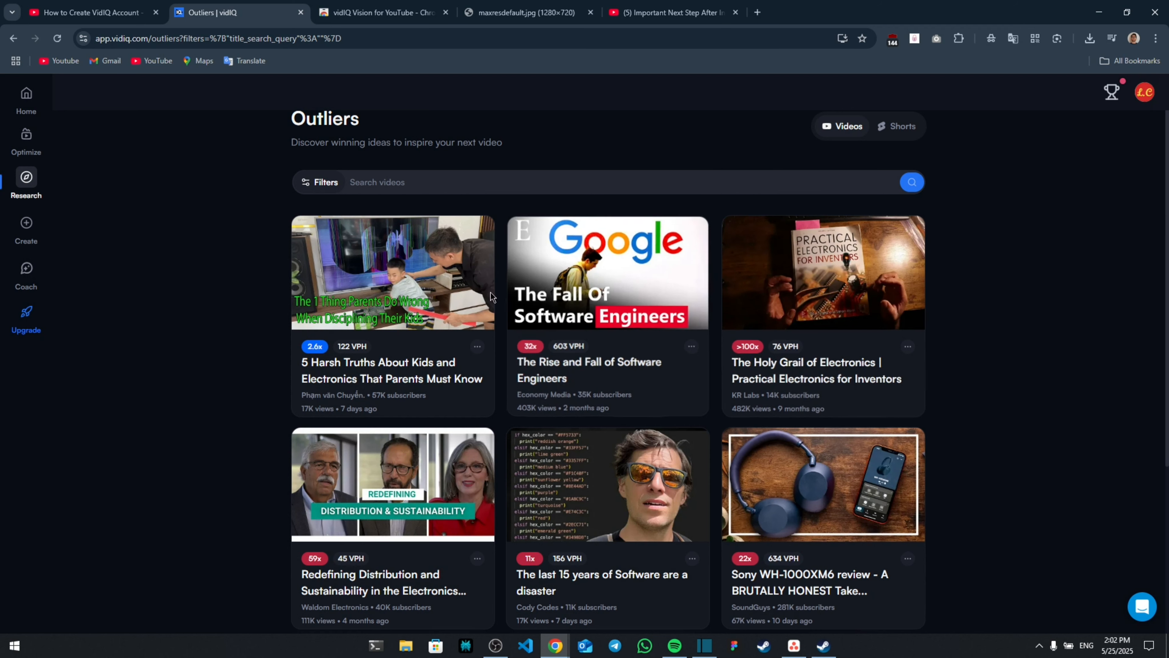
scroll(741, 329, "up", 1)
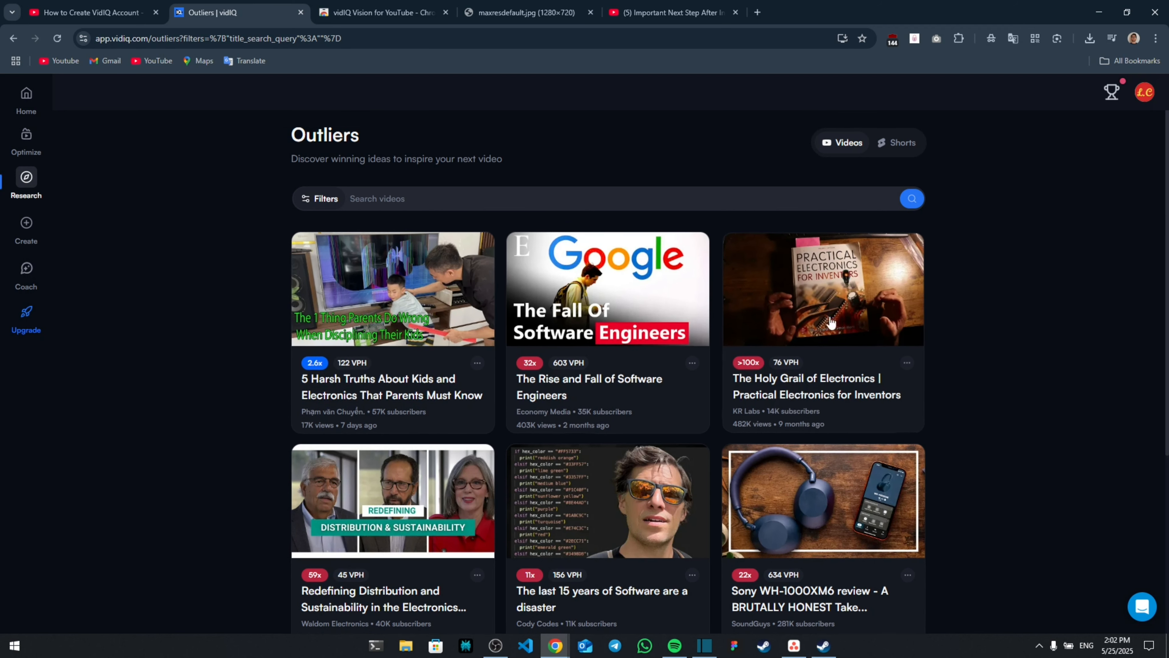
Step: Switch the outliers from Videos to Shorts and browse the suggested short videos
left_click(900, 147)
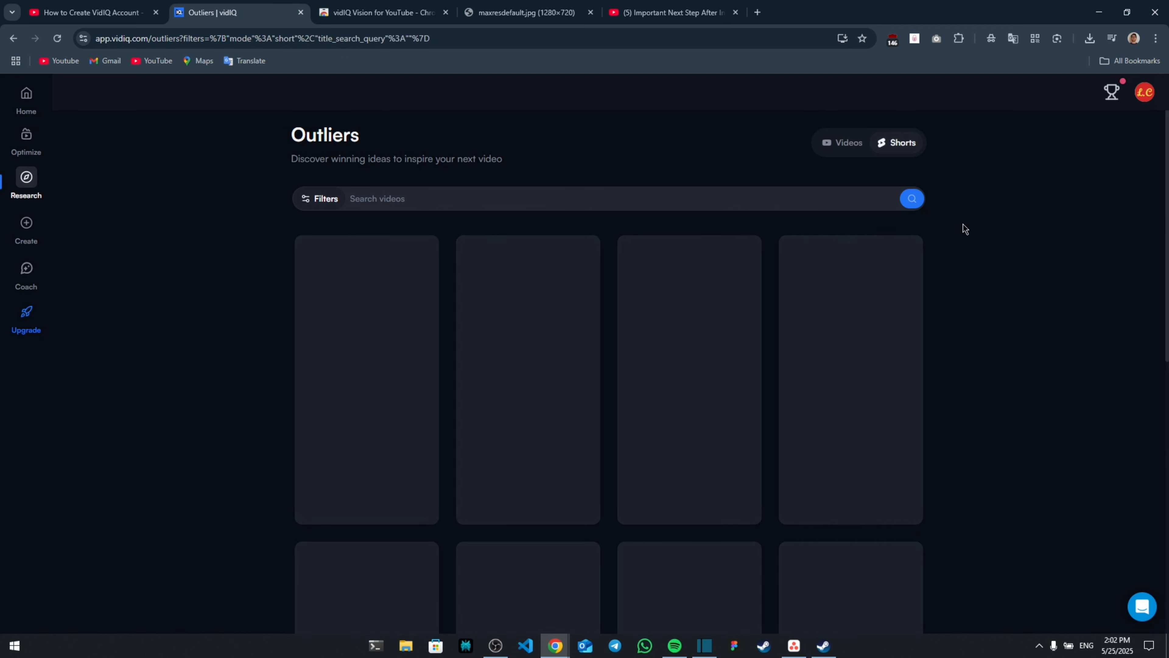
scroll(794, 492, "down", 5)
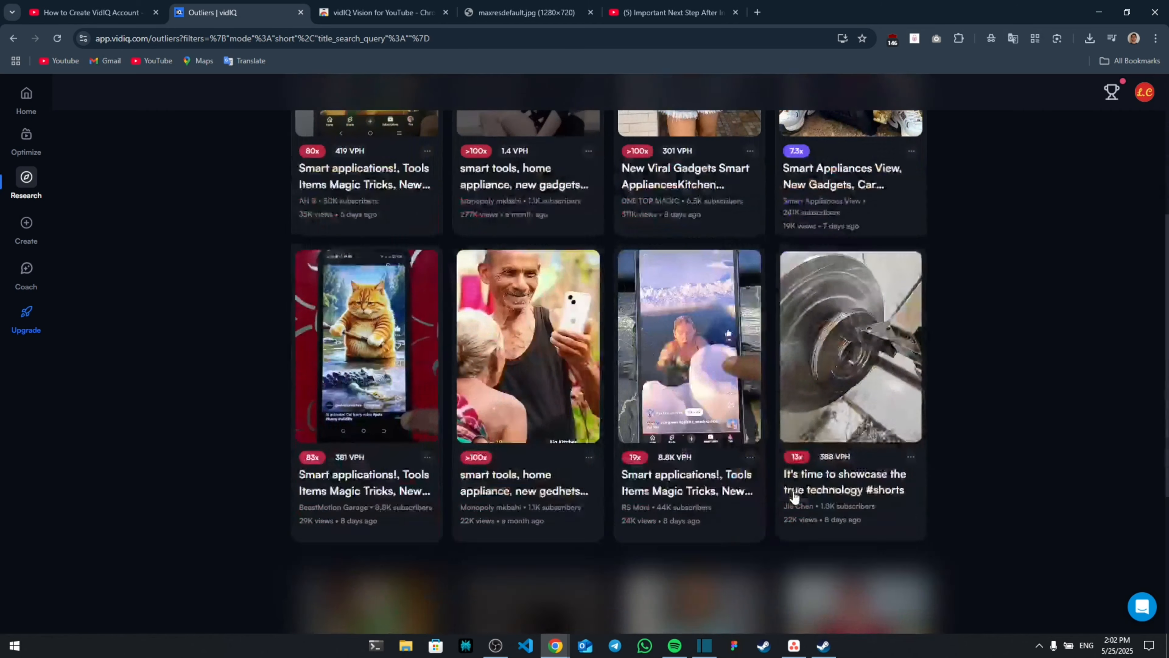
scroll(837, 511, "up", 8)
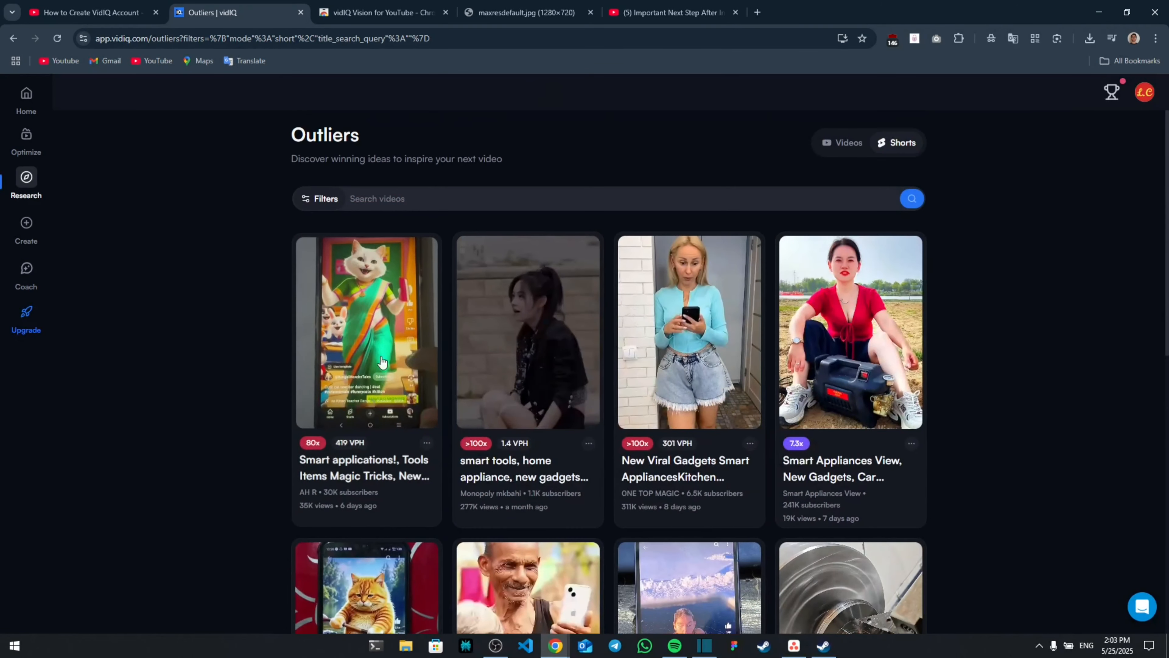
Step: Generate video content on "leage of legends" from the home dashboard, skipping the option to add a personal photo
left_click(22, 113)
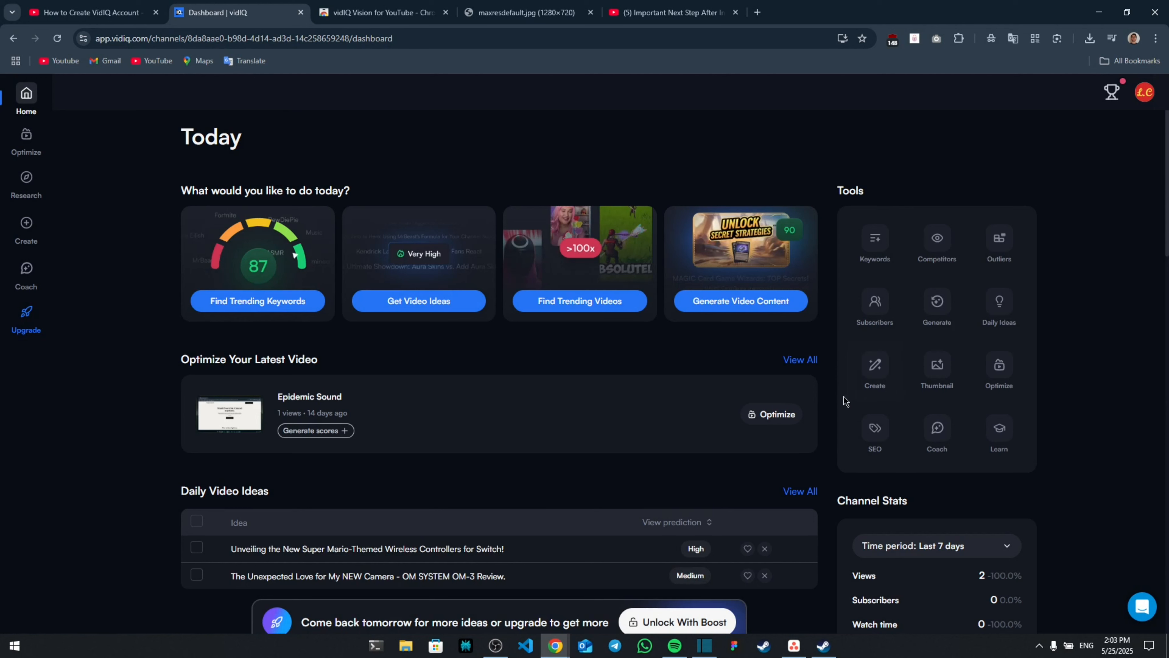
left_click(757, 317)
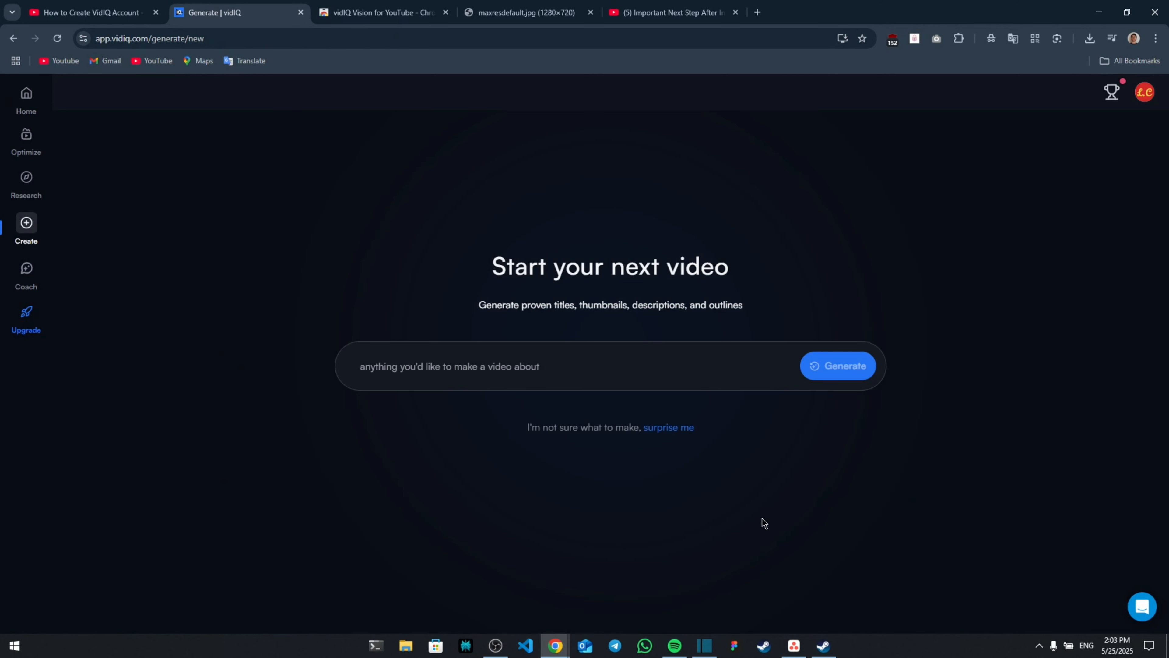
left_click_drag(490, 269, 770, 272)
left_click(838, 304)
type("leage of legends")
key("Return")
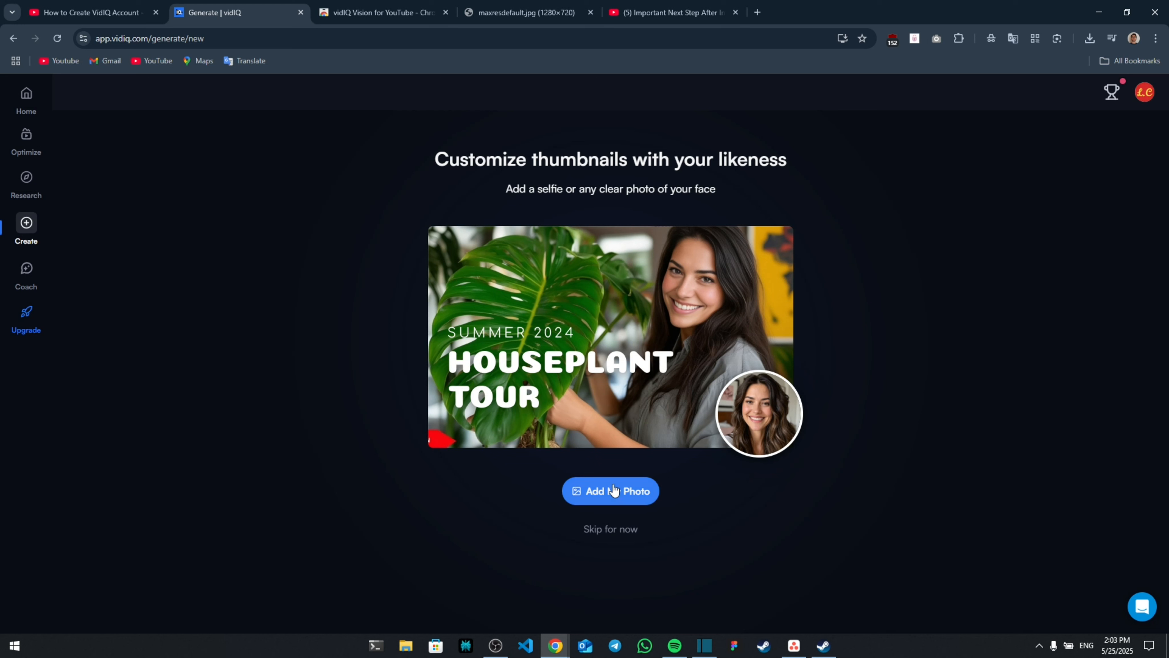
left_click(599, 530)
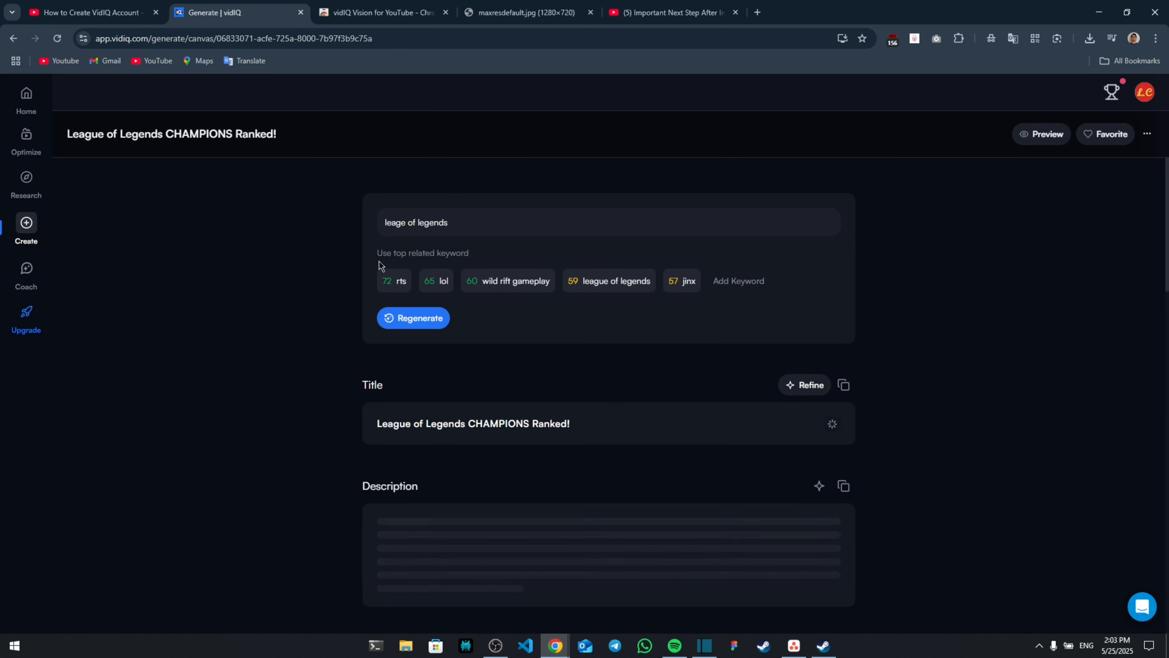
Step: Examine the generated title, description and tags for the League of Legends video
scroll(461, 350, "down", 1)
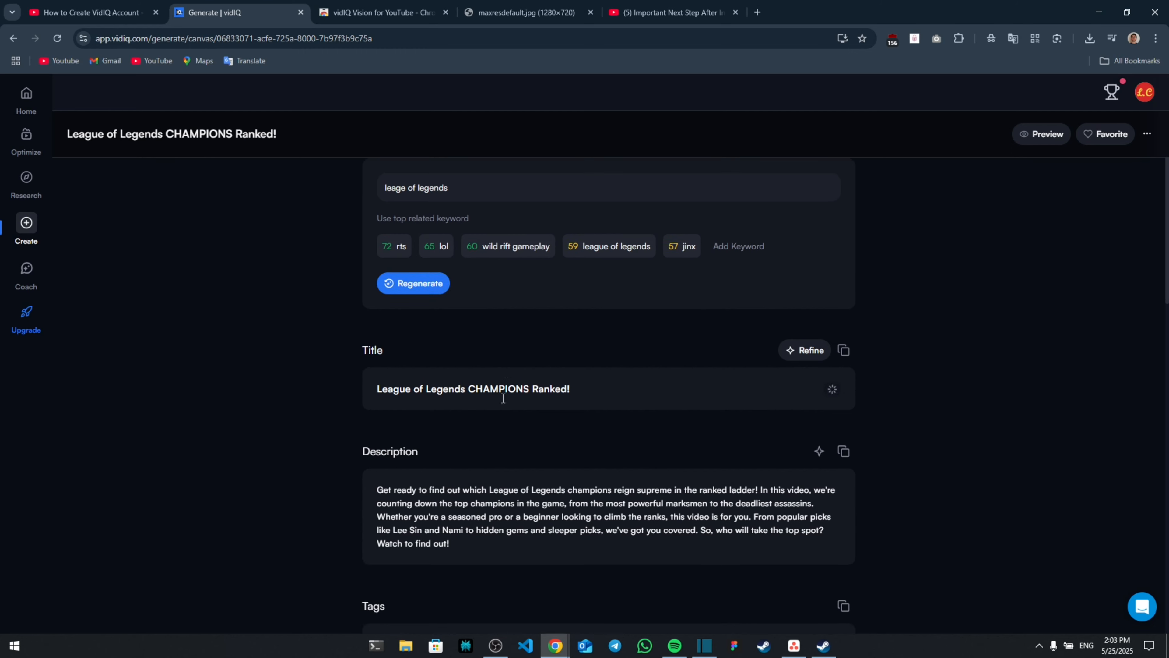
scroll(436, 377, "up", 1)
left_click_drag(376, 424, 574, 428)
left_click(455, 425)
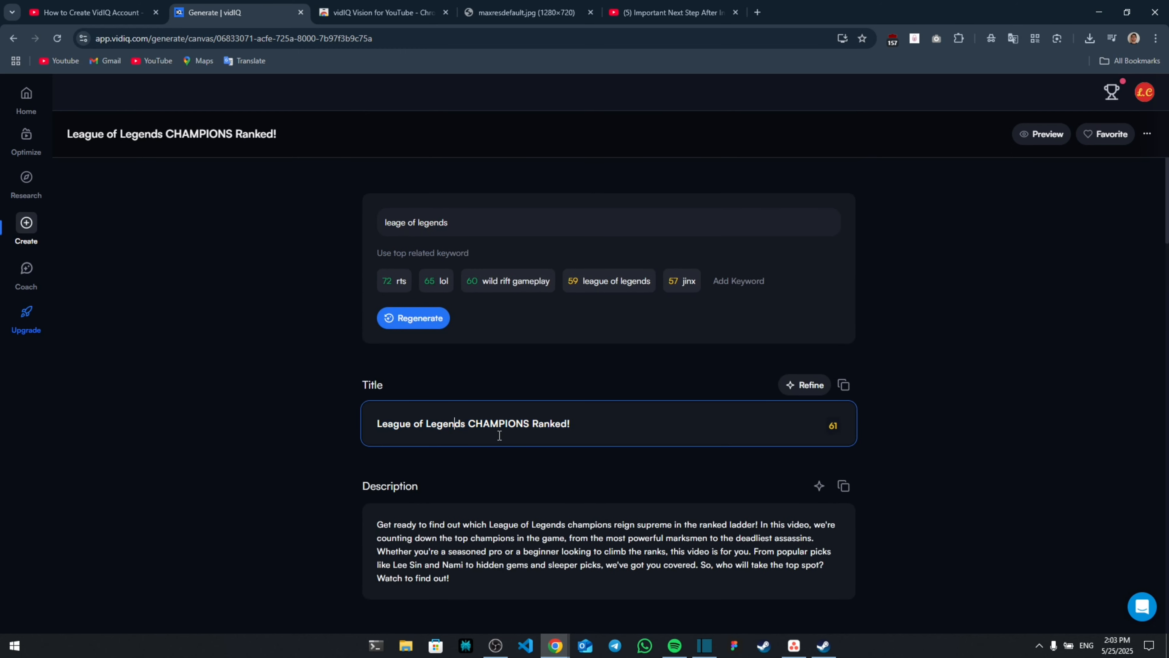
scroll(660, 420, "down", 3)
left_click_drag(465, 404, 373, 328)
left_click(599, 382)
scroll(579, 393, "down", 2)
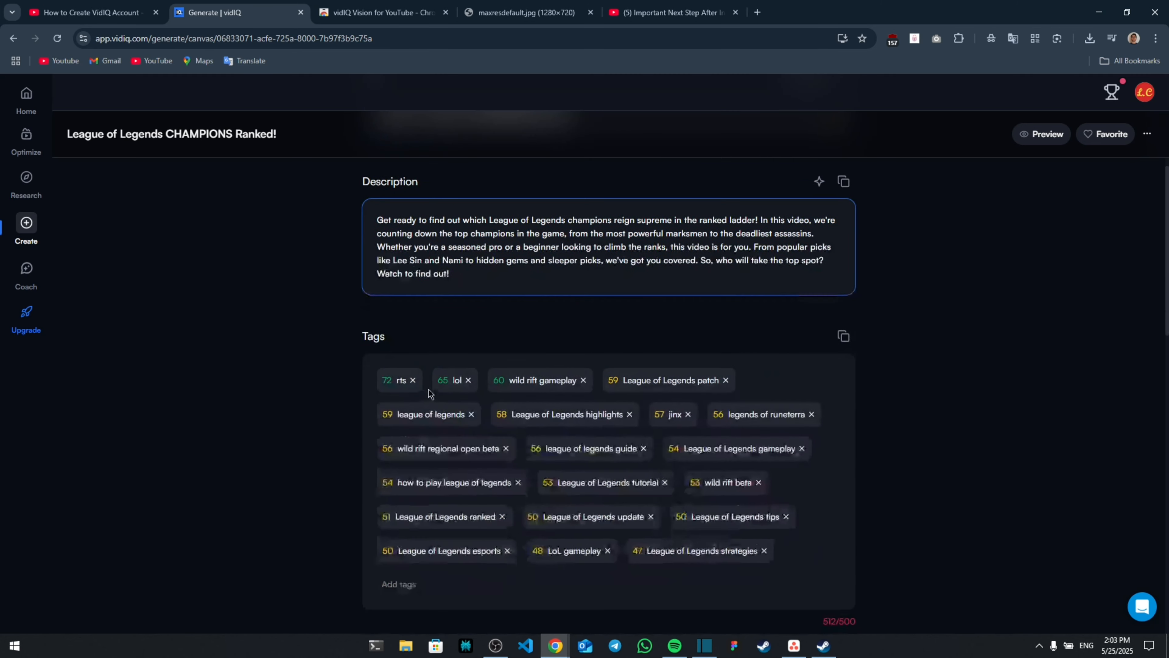
scroll(579, 394, "down", 3)
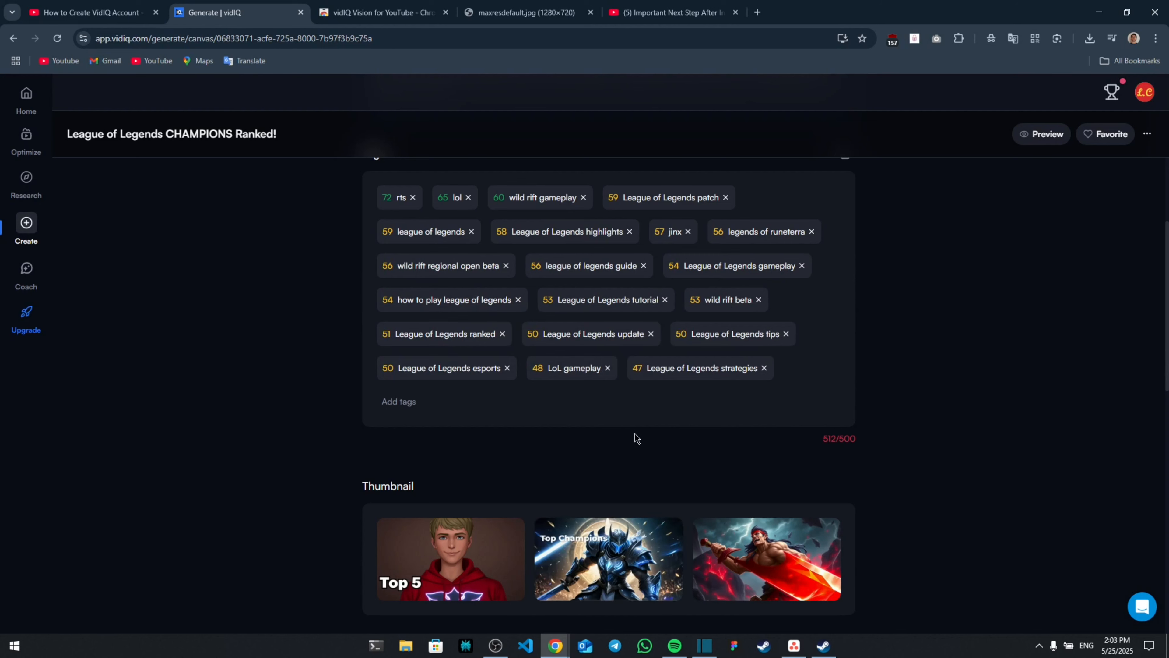
Step: Examine the generated thumbnail options and the hook text for the League of Legends video
scroll(639, 438, "down", 2)
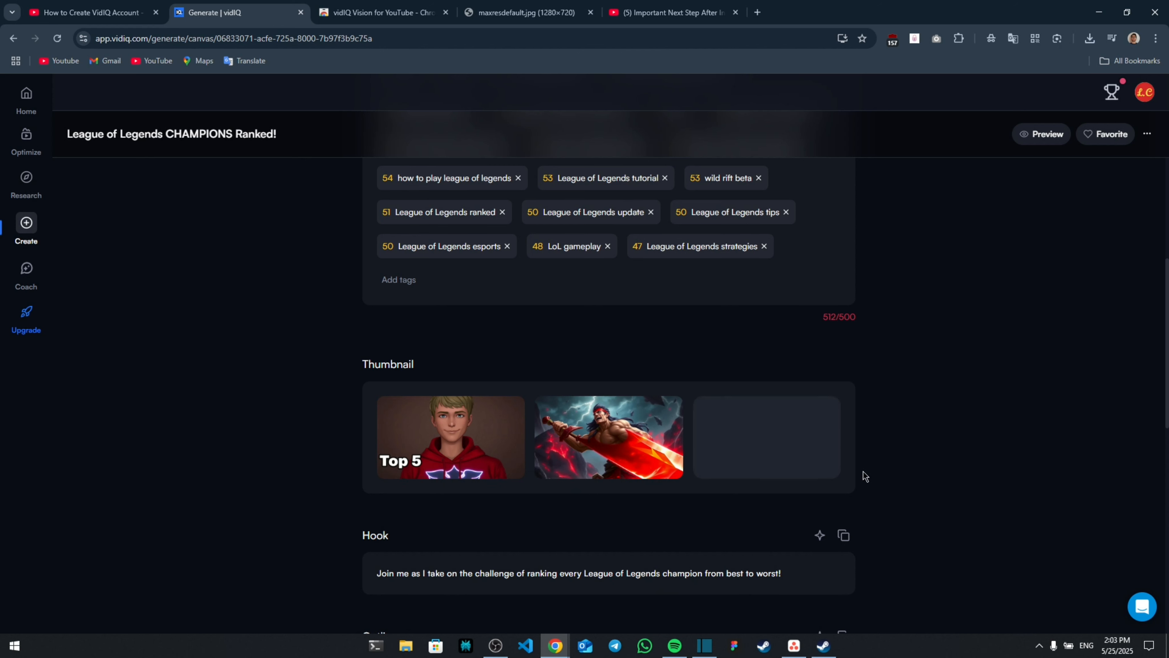
scroll(862, 475, "down", 2)
scroll(861, 472, "down", 1)
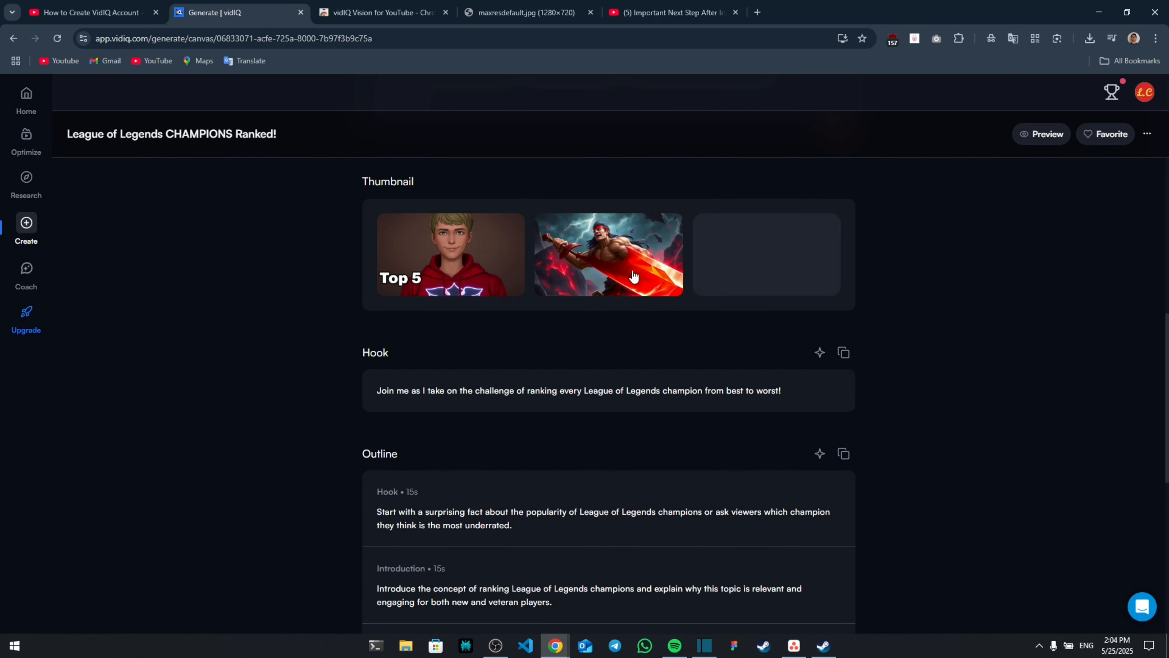
scroll(576, 417, "down", 1)
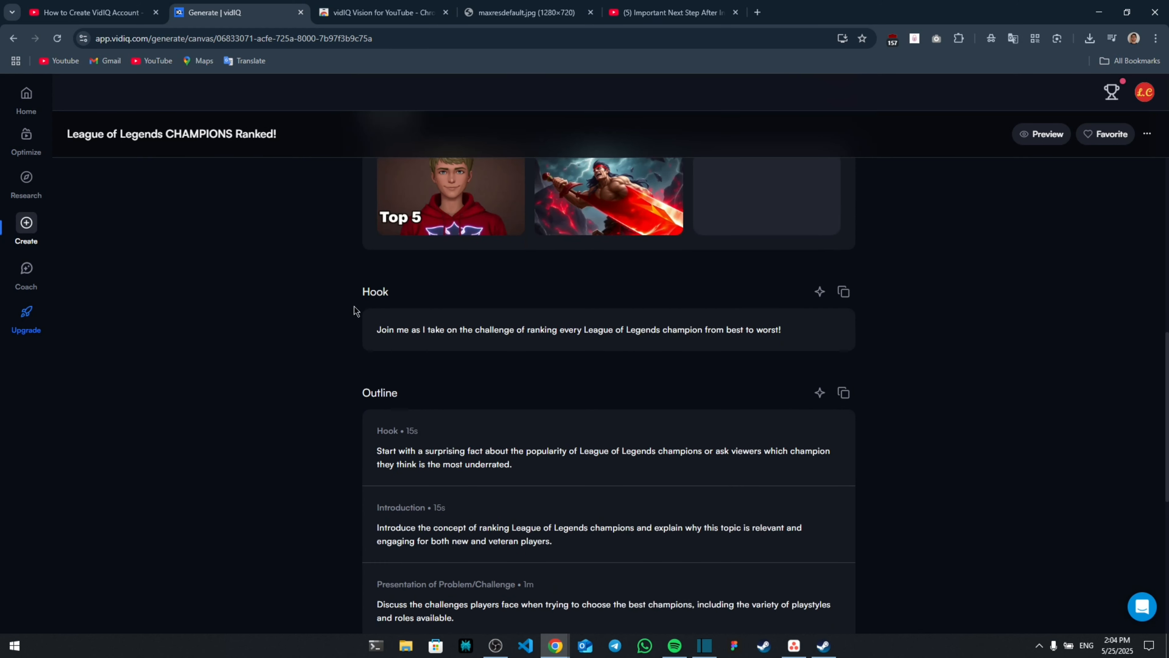
left_click_drag(376, 331, 804, 334)
left_click(943, 333)
scroll(658, 334, "down", 2)
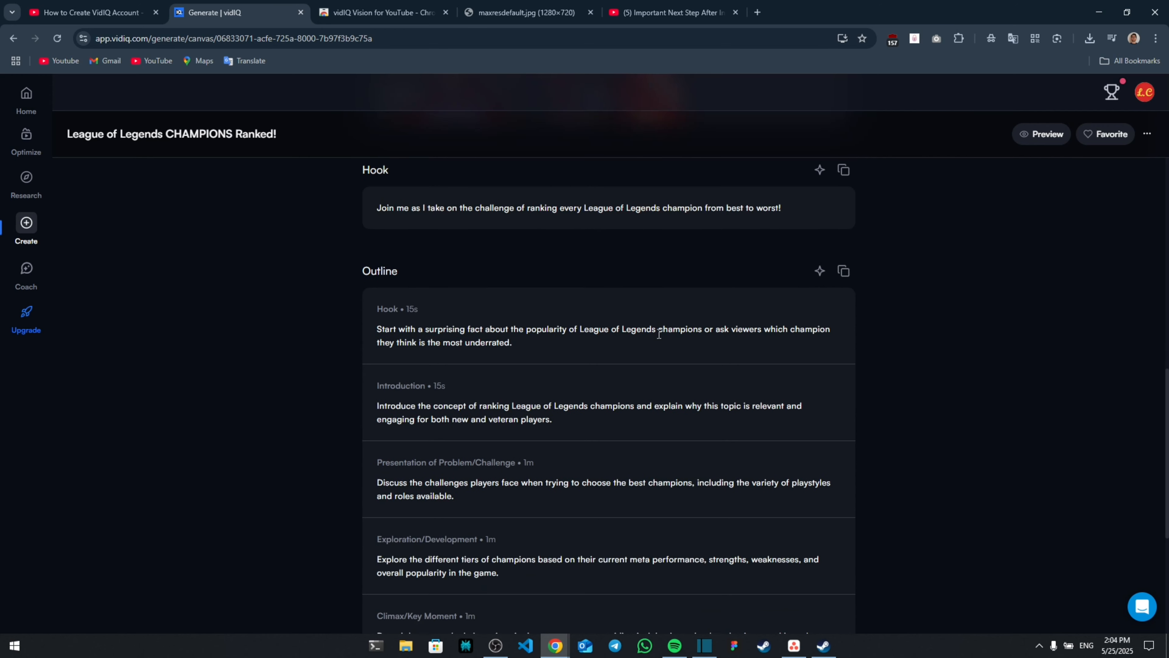
Step: Read through the generated video outline, from the hook and introduction to the call to action
scroll(414, 325, "down", 1)
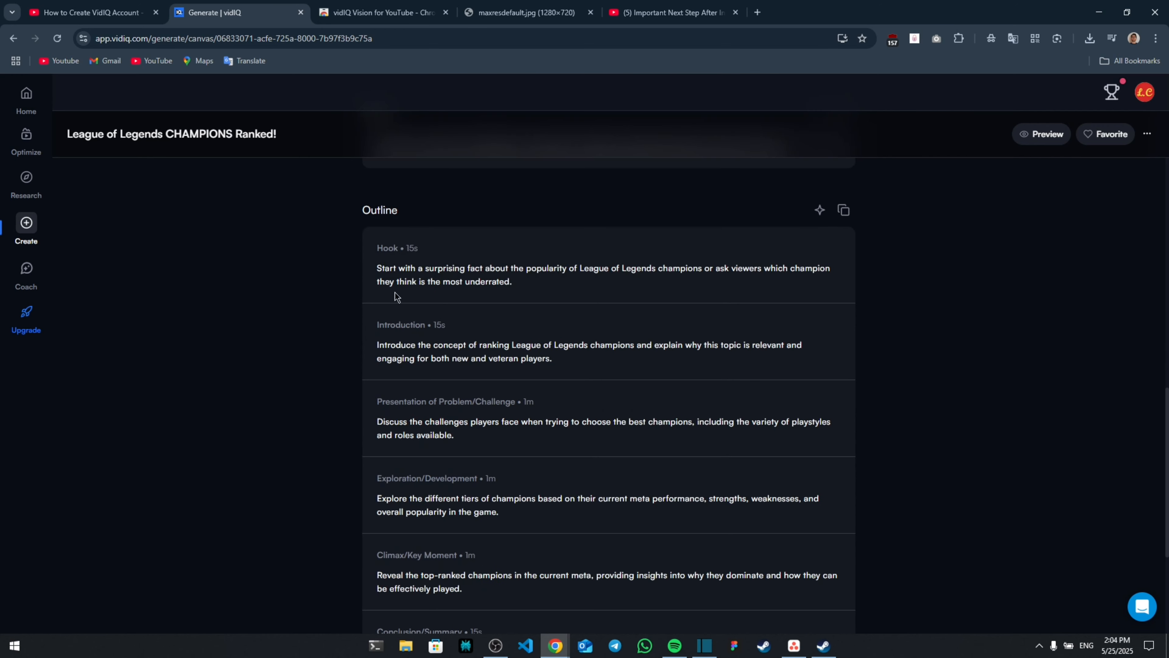
scroll(459, 258, "down", 2)
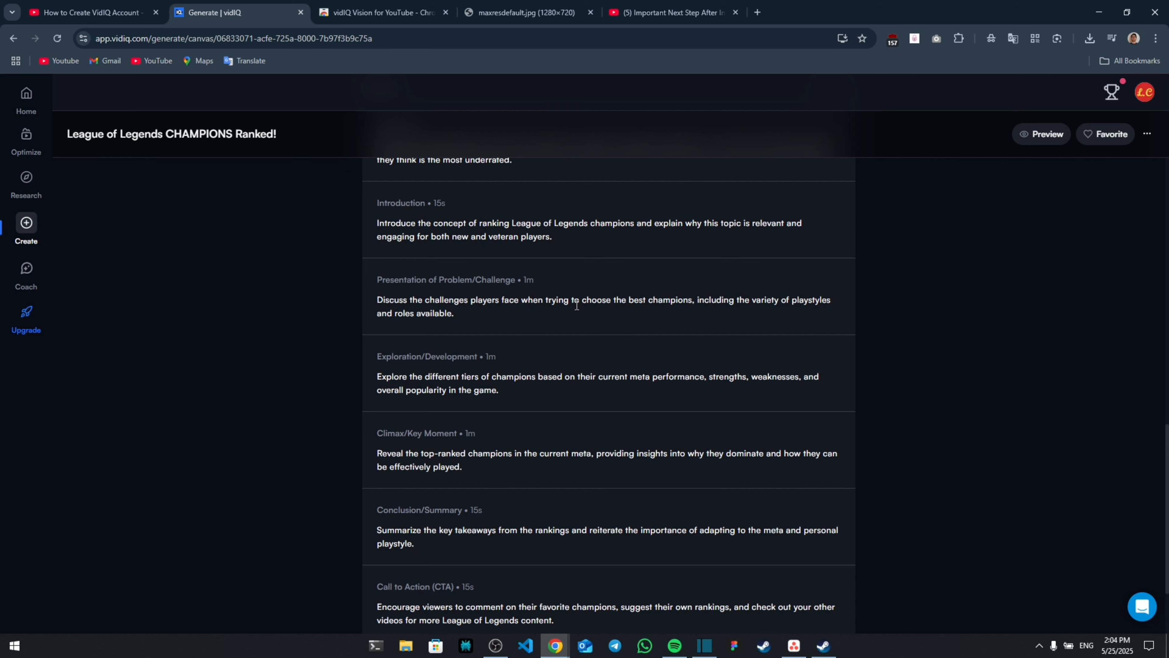
scroll(581, 306, "down", 1)
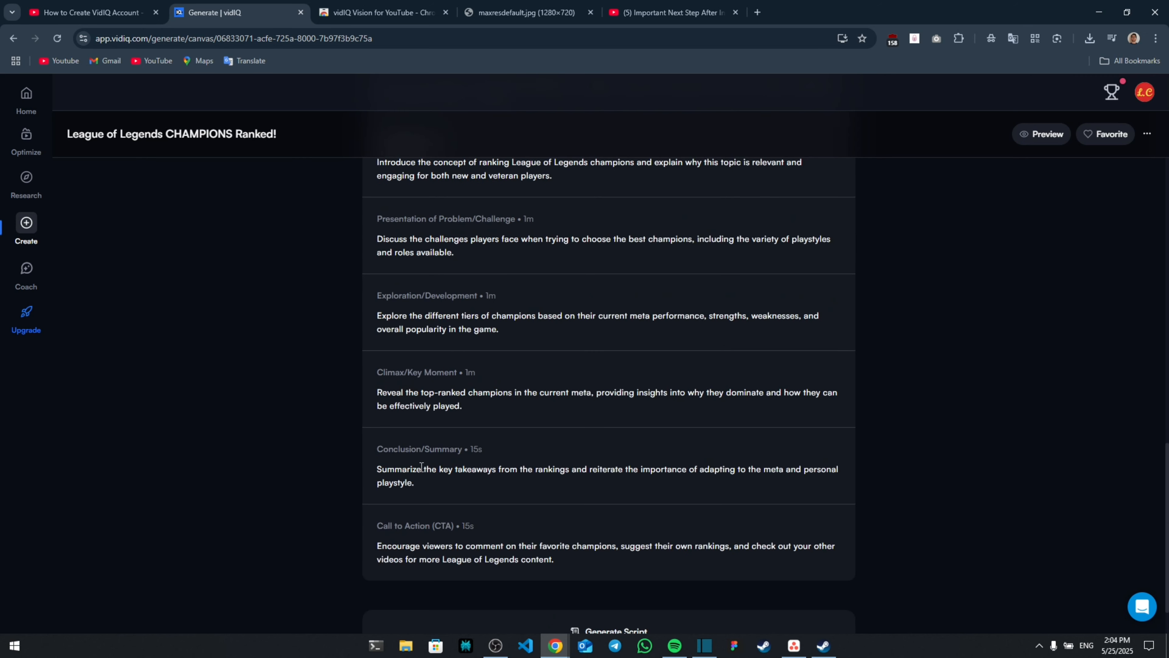
scroll(600, 529, "down", 1)
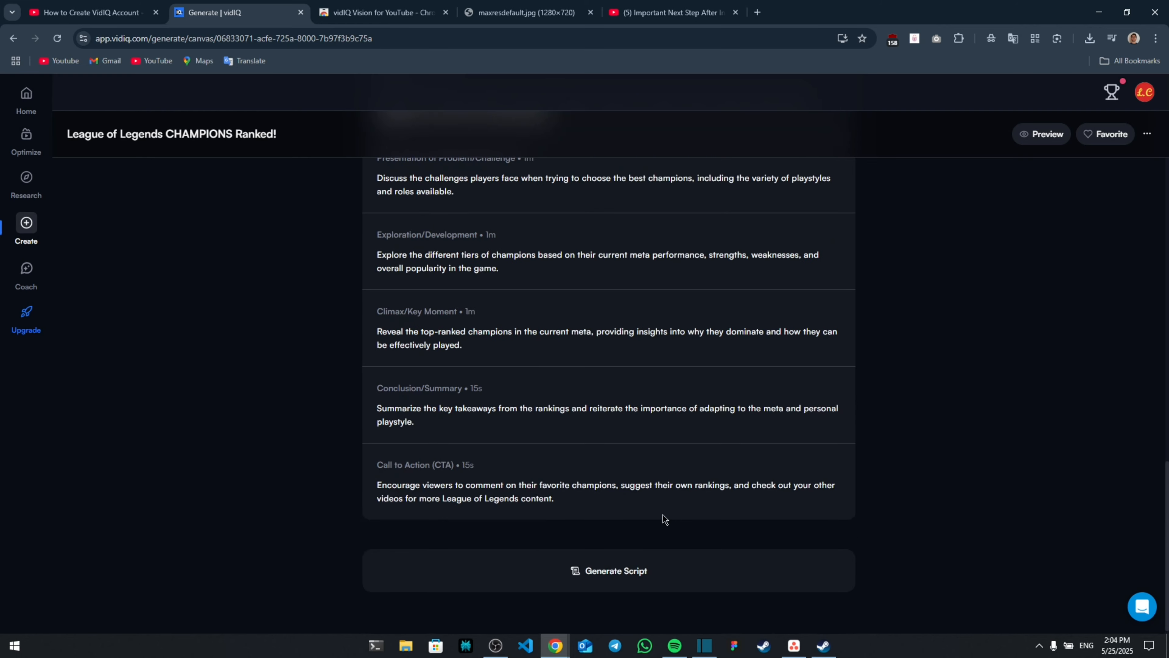
scroll(654, 518, "up", 4)
scroll(517, 256, "up", 1)
scroll(530, 214, "down", 5)
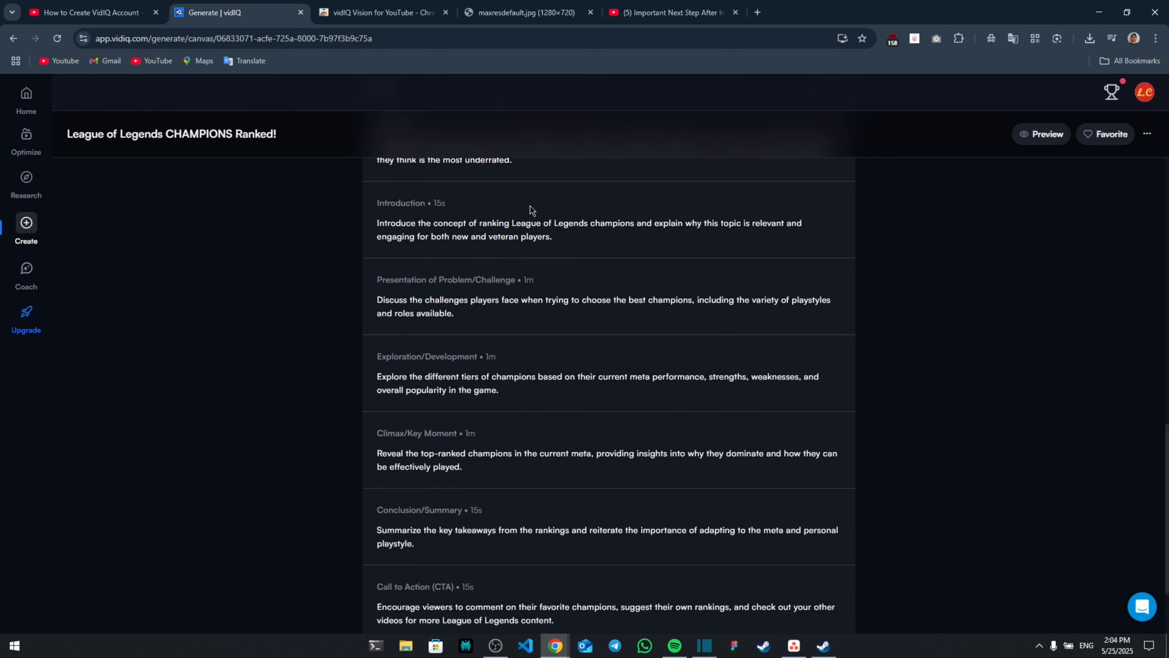
scroll(616, 485, "up", 5)
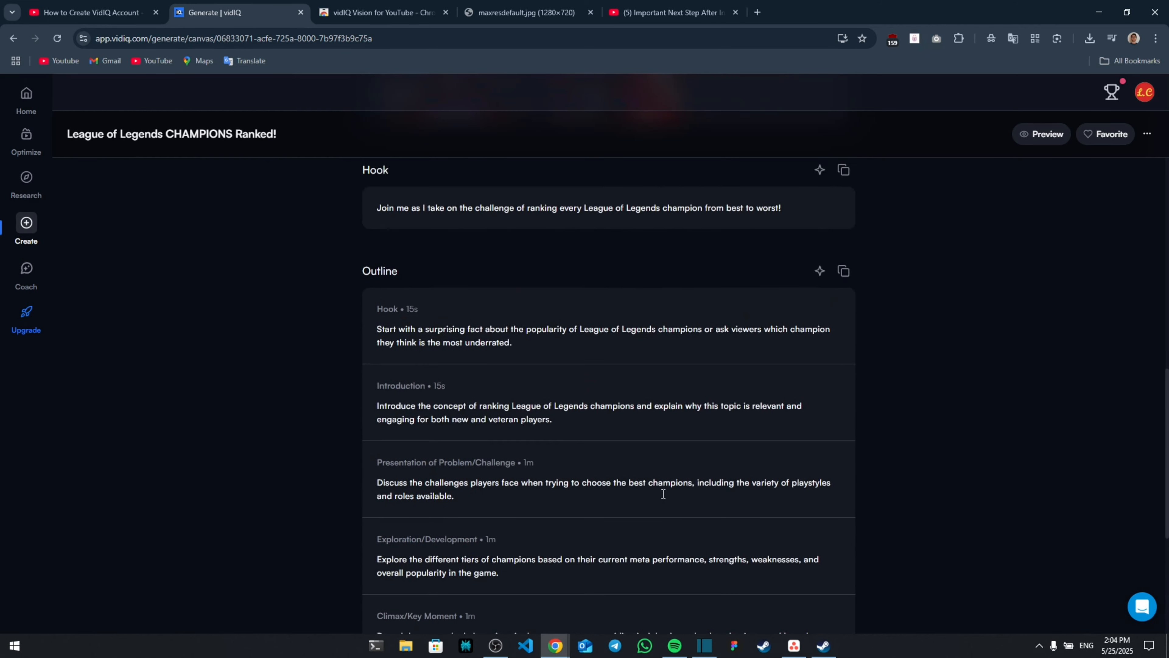
scroll(510, 443, "down", 5)
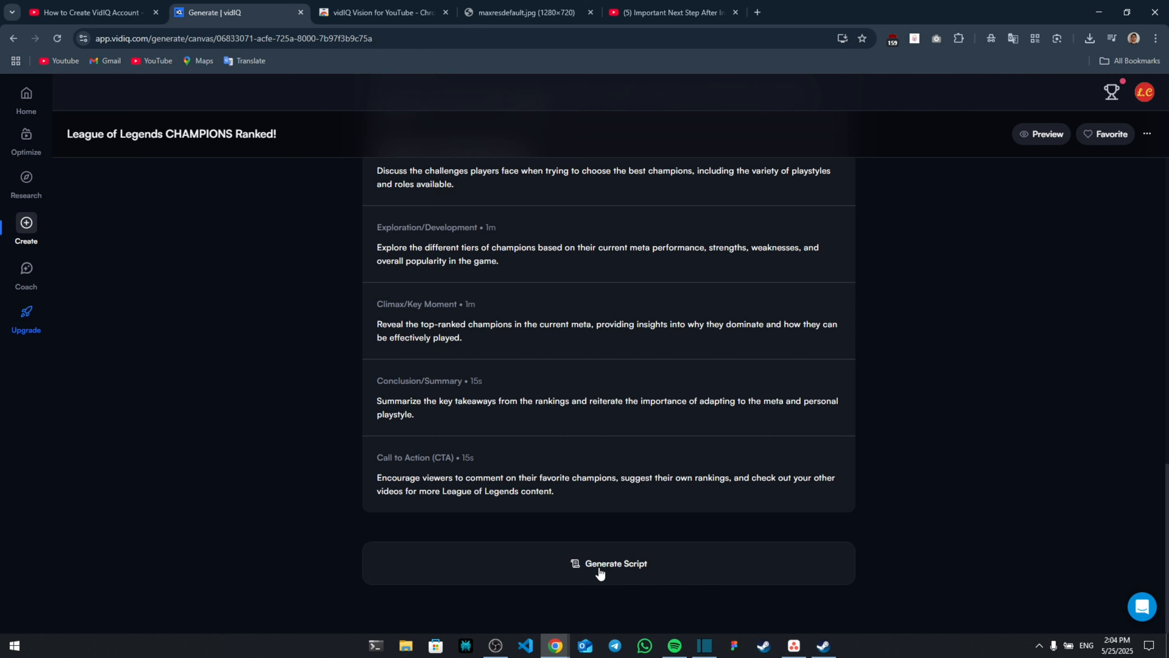
Step: Try to generate a script from the outline, view the Boost upgrade checkout and close it without subscribing
left_click(609, 575)
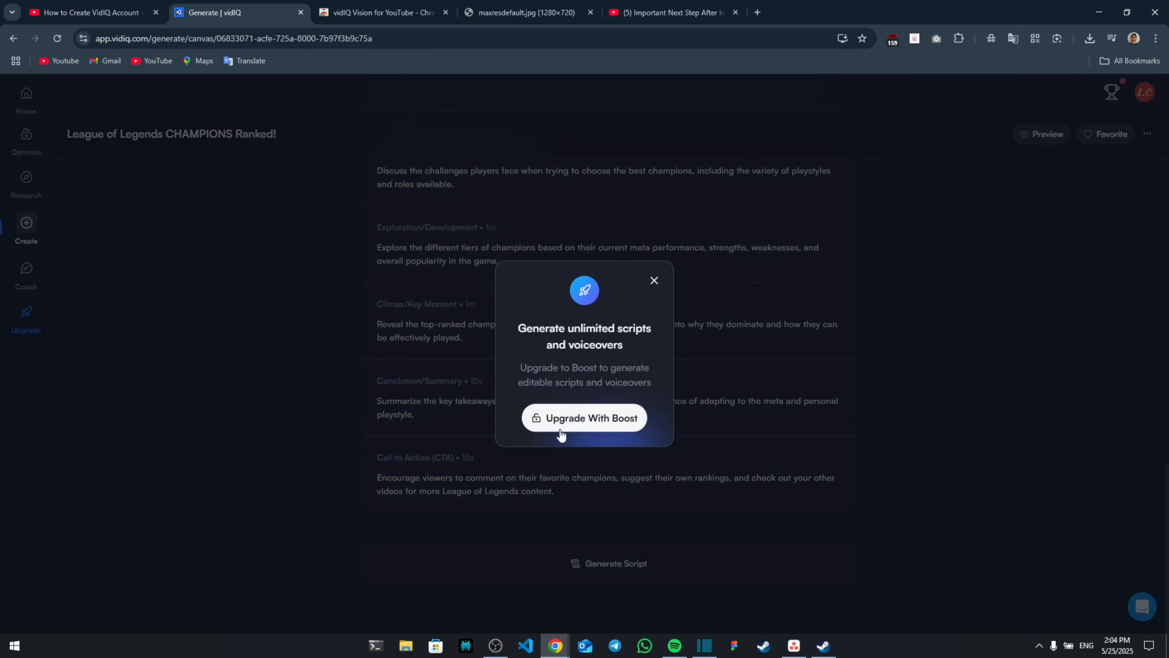
left_click(587, 423)
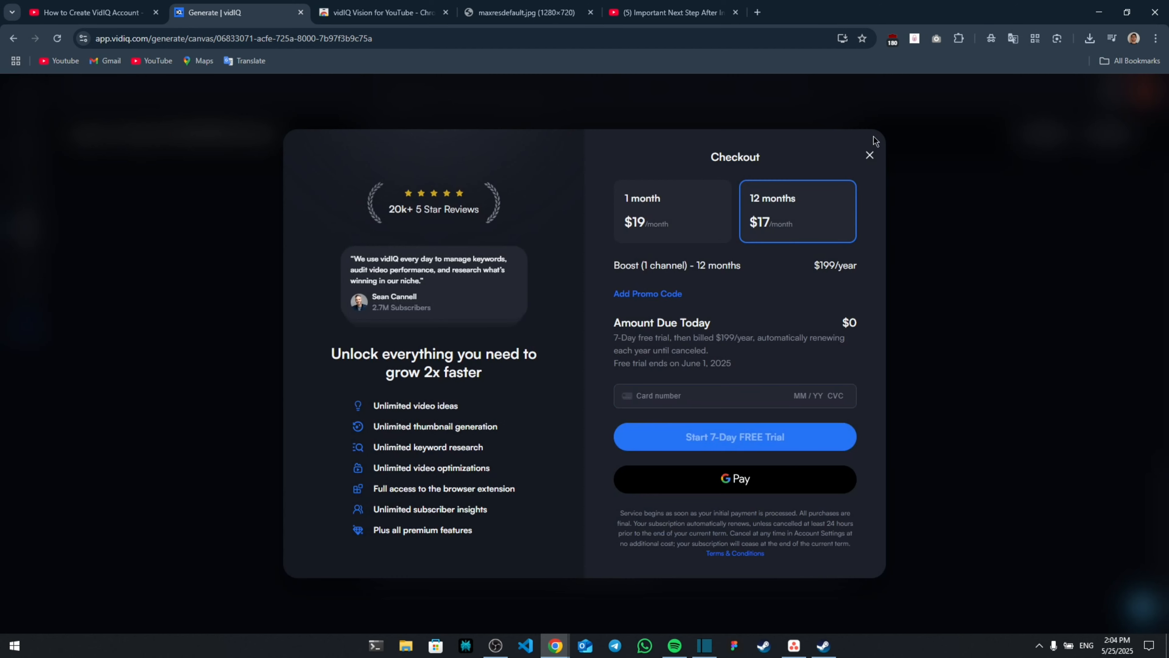
left_click(869, 156)
scroll(873, 352, "up", 20)
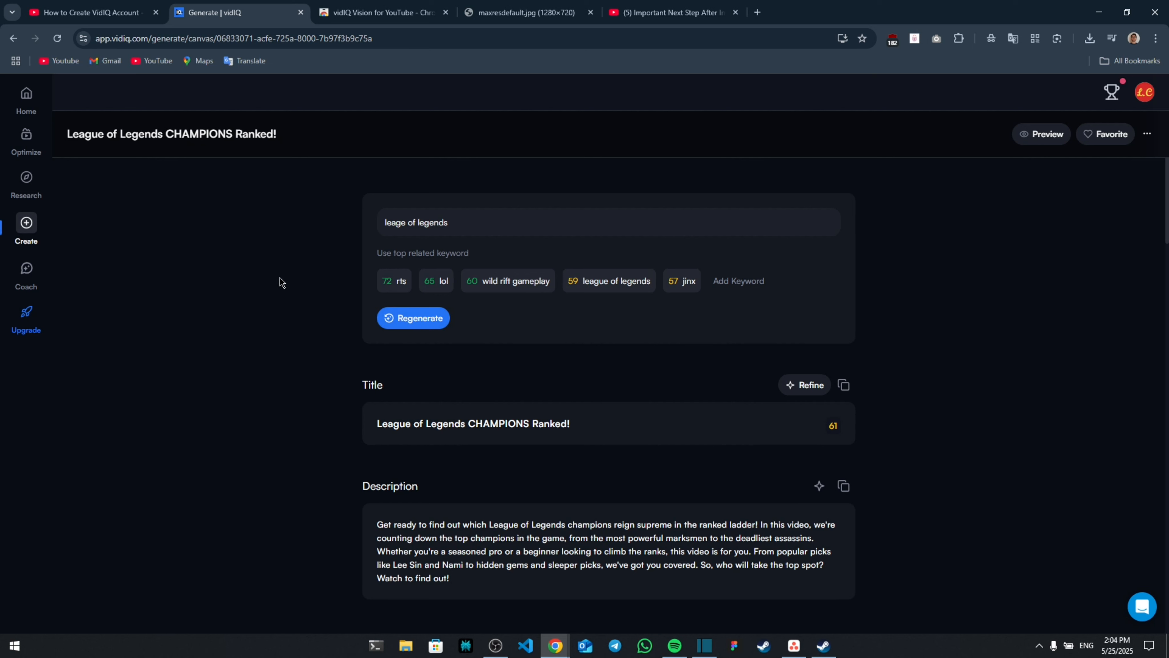
Step: Ask the Coach's AI Chat to "Write a YouTube community post about my new car and that I will make a video about it" and review the reply
mouse_move(12, 282)
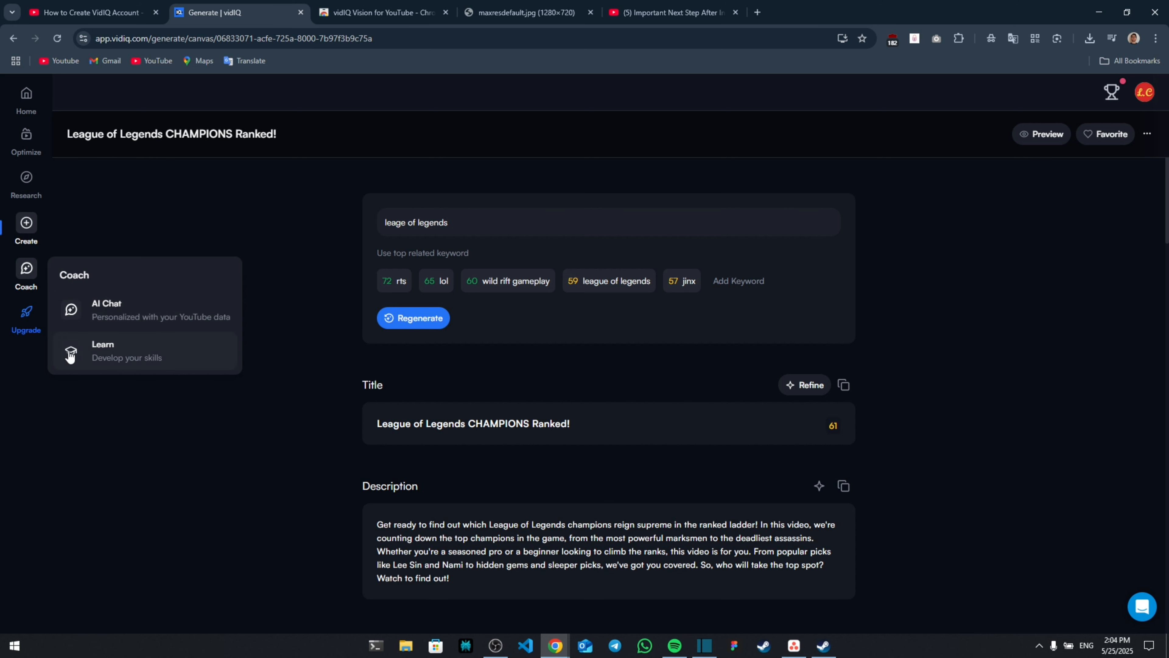
left_click(136, 310)
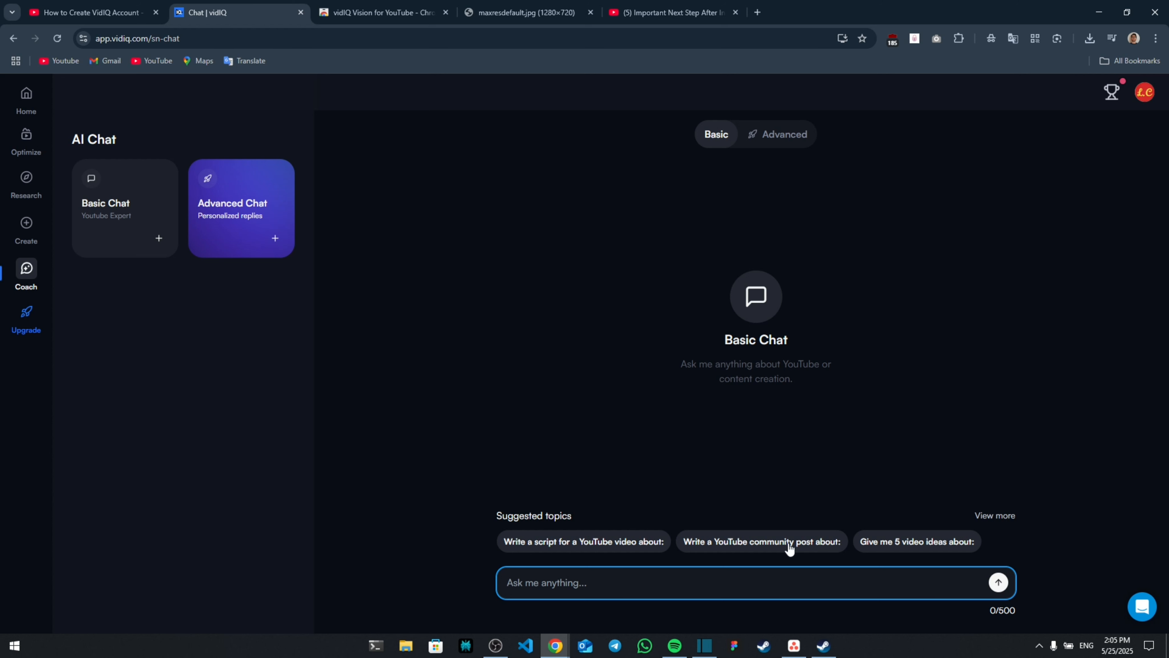
left_click(735, 548)
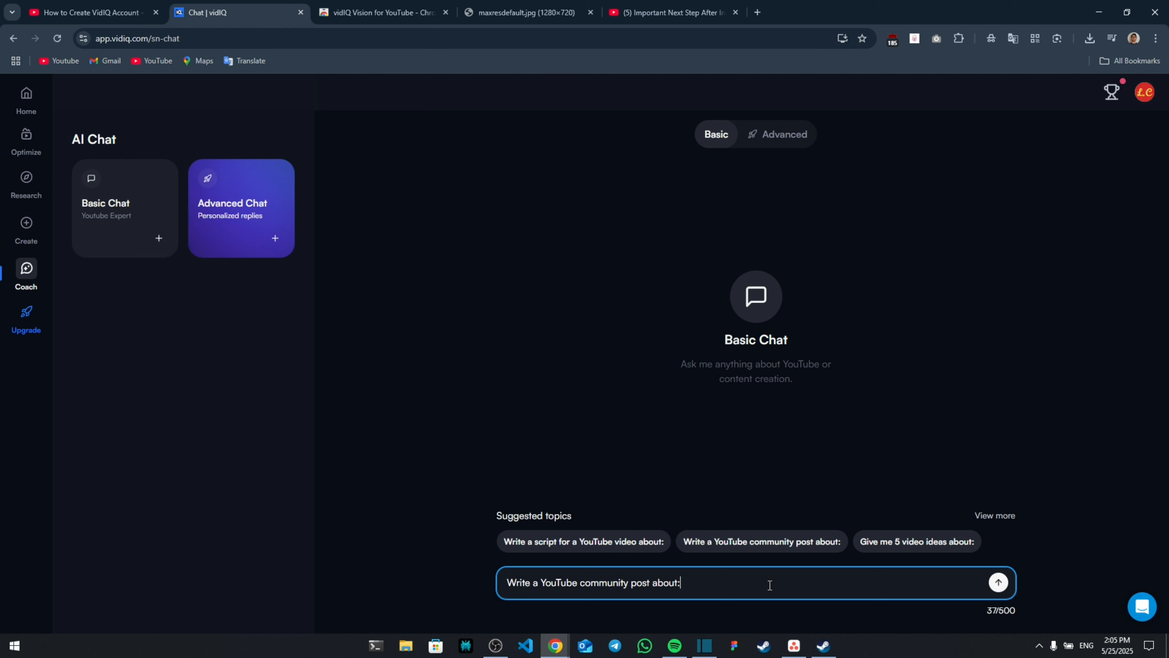
type("my new car and that I will make a video ")
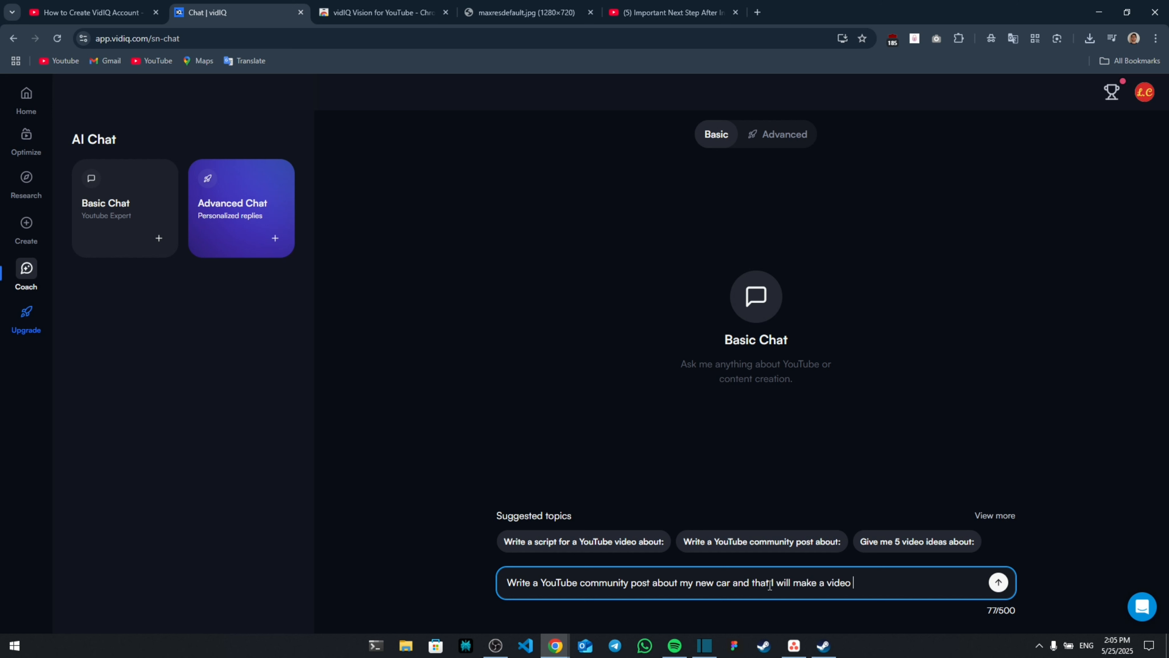
type("about it")
key("Return")
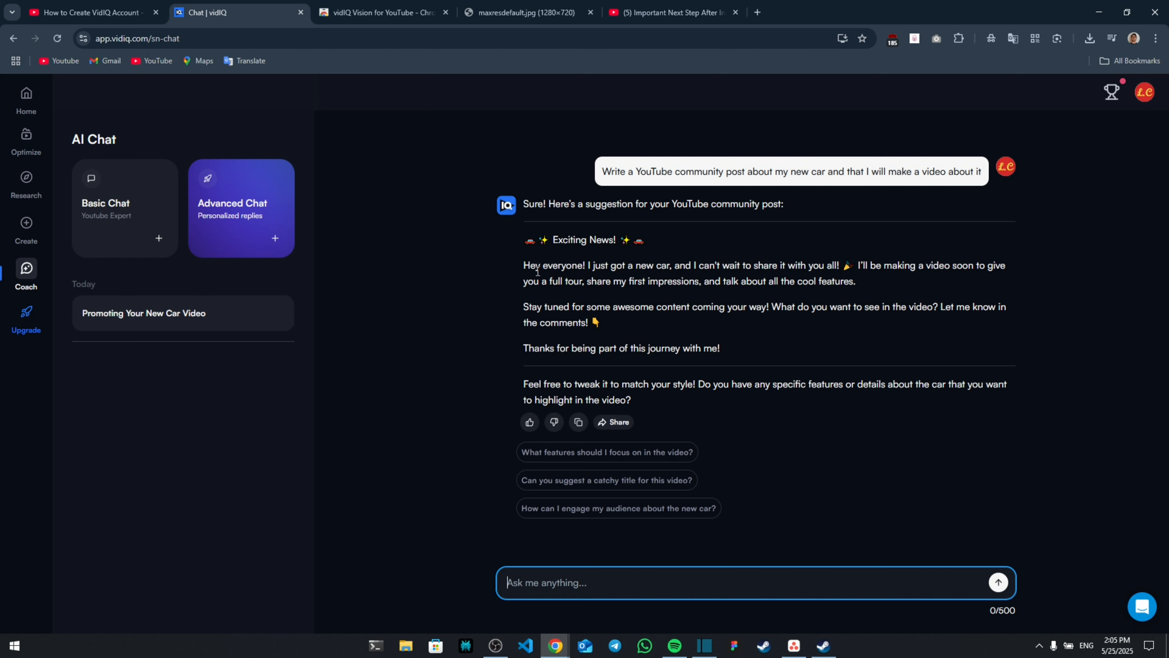
left_click_drag(525, 260, 958, 420)
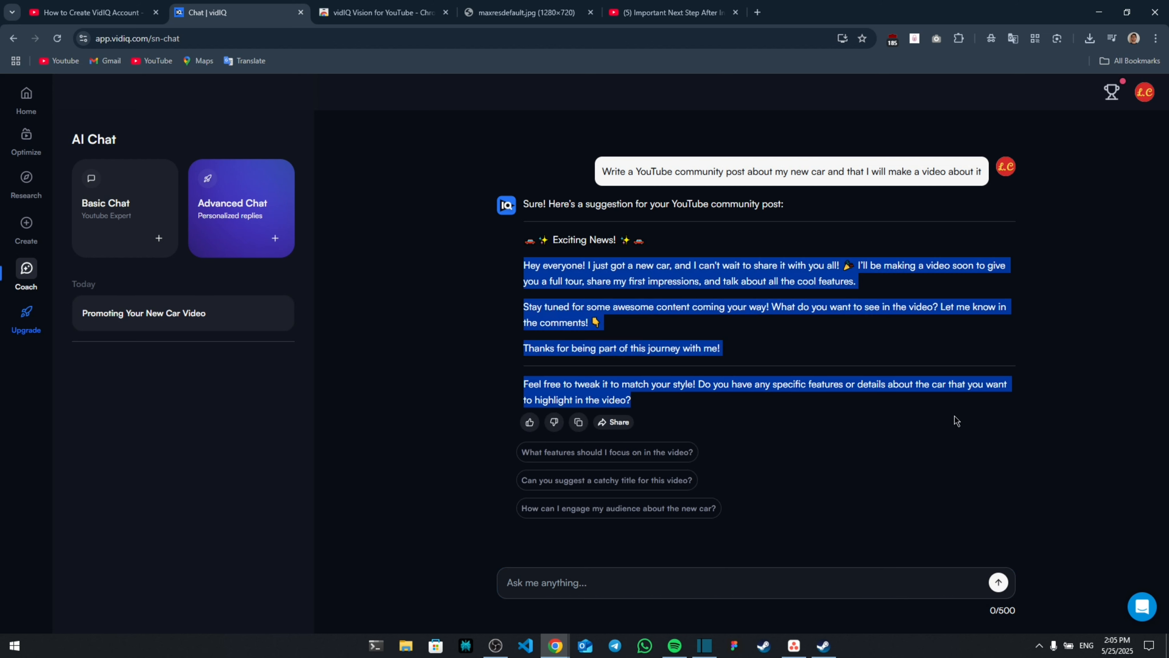
left_click(952, 421)
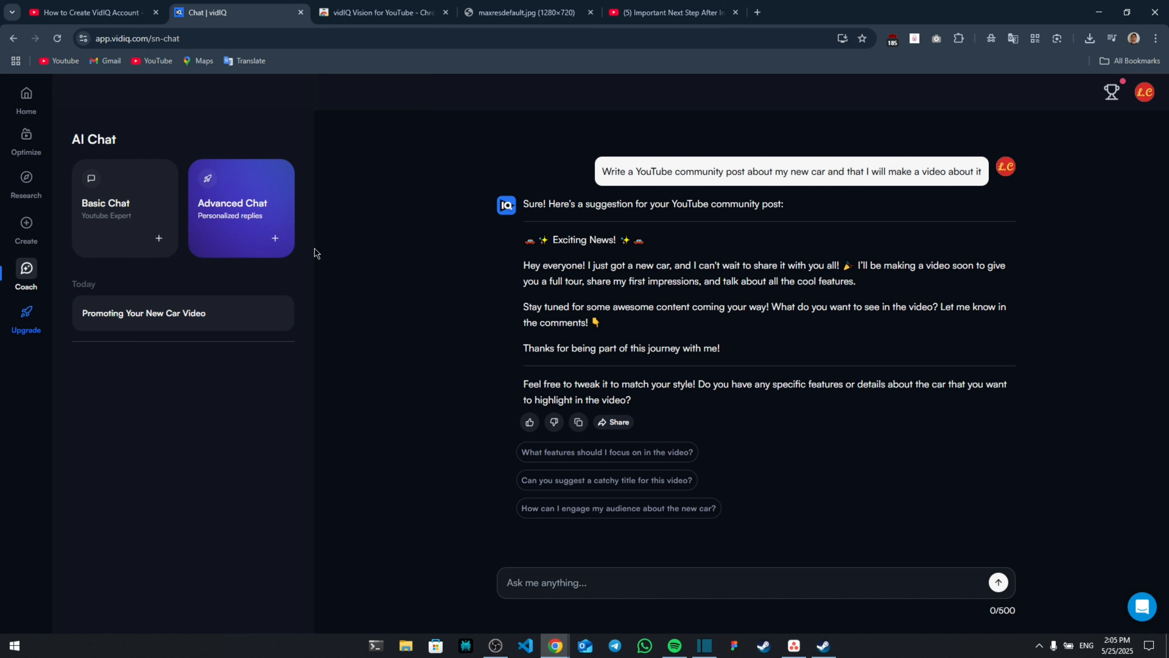
Step: Try to start an Advanced Chat with the Coach and close the Boost checkout without subscribing
left_click(248, 208)
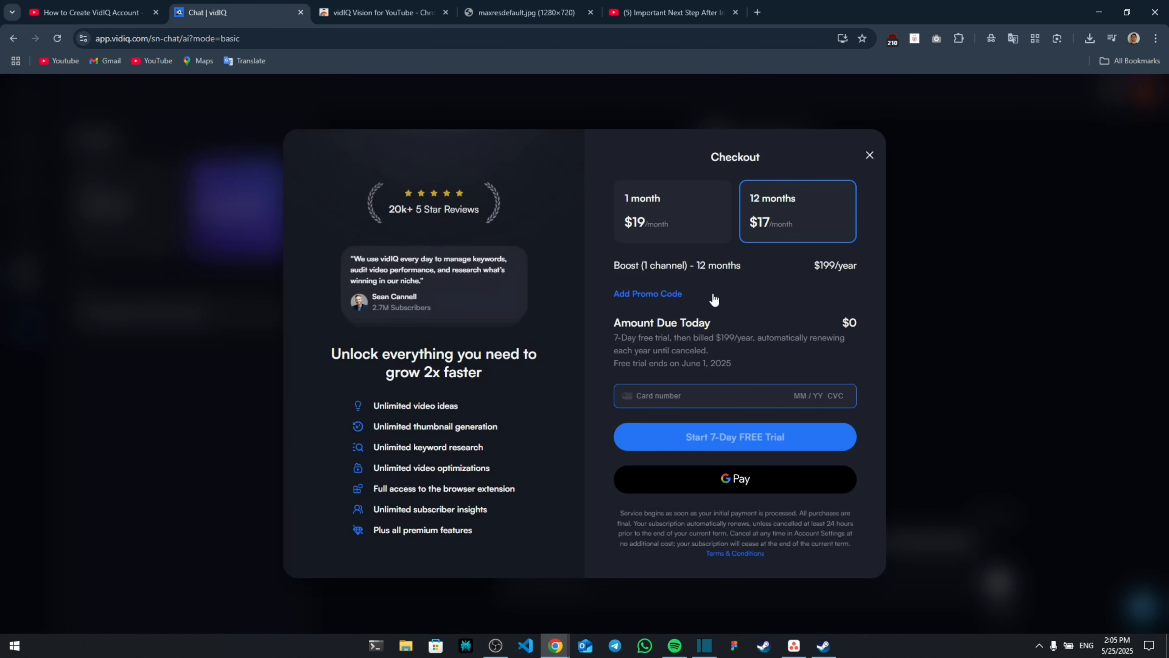
left_click(870, 155)
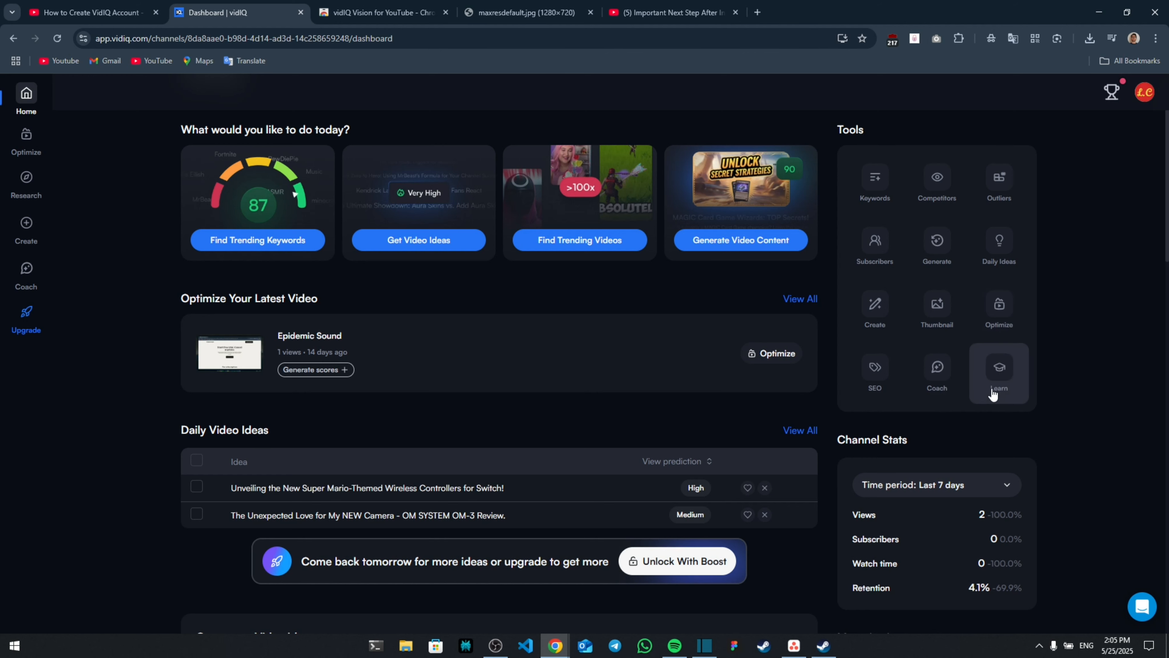
Step: View the Daily Ideas page, and open the video "My Reaction To The Nintendo Switch 2" in the Optimize tool
left_click(1000, 246)
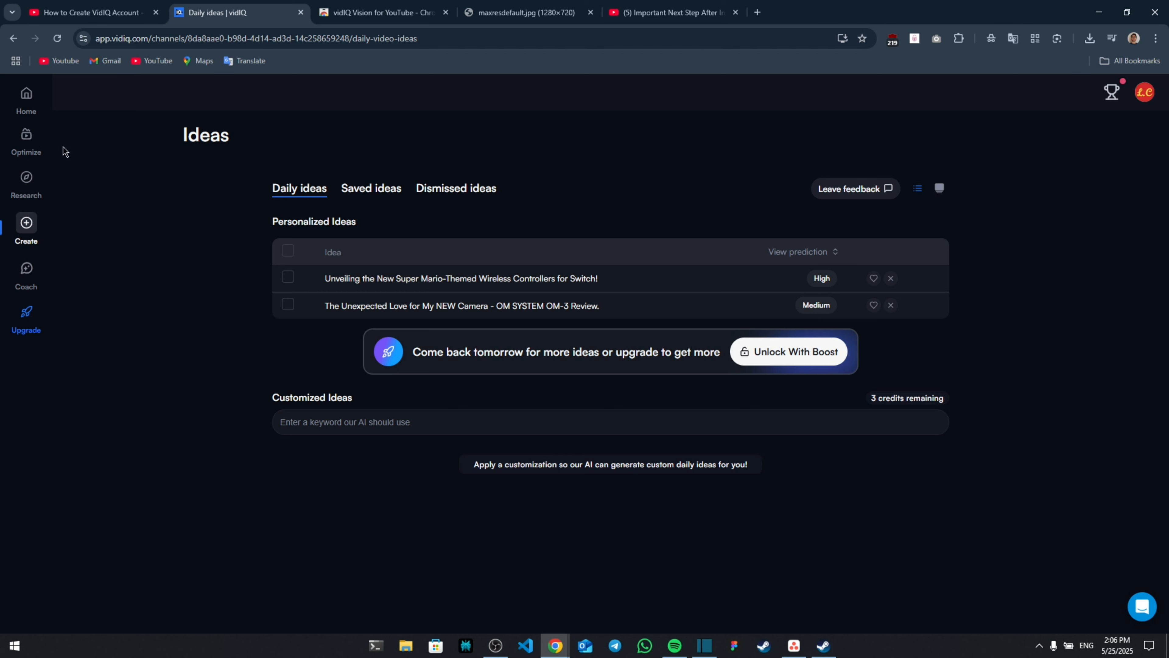
left_click(26, 146)
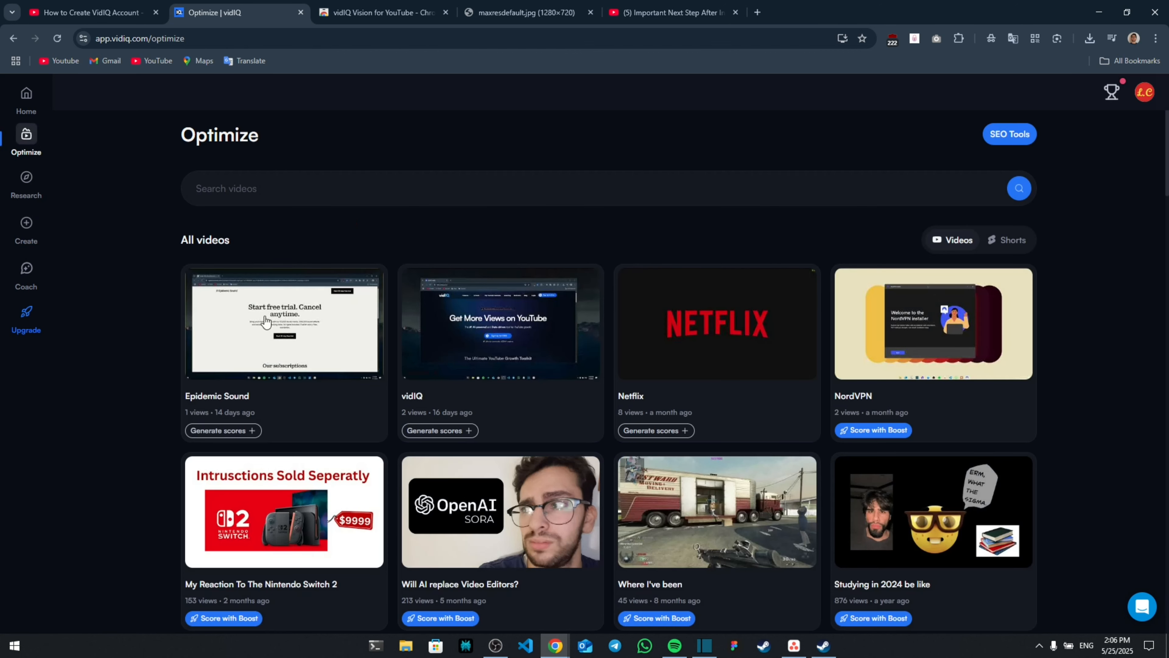
scroll(1023, 424, "down", 3)
scroll(1034, 438, "up", 3)
scroll(267, 555, "down", 2)
left_click(250, 470)
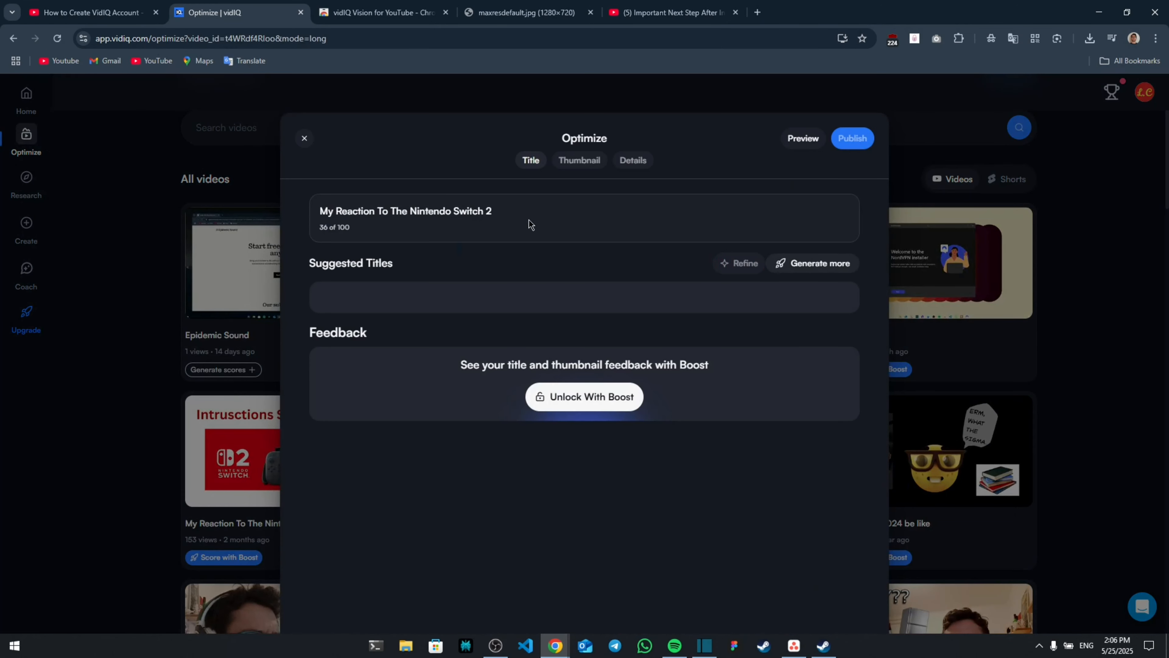
Step: Compare the video's current title with the suggested one, and view the Boost offer for title feedback without subscribing
left_click_drag(529, 221, 321, 209)
left_click(642, 495)
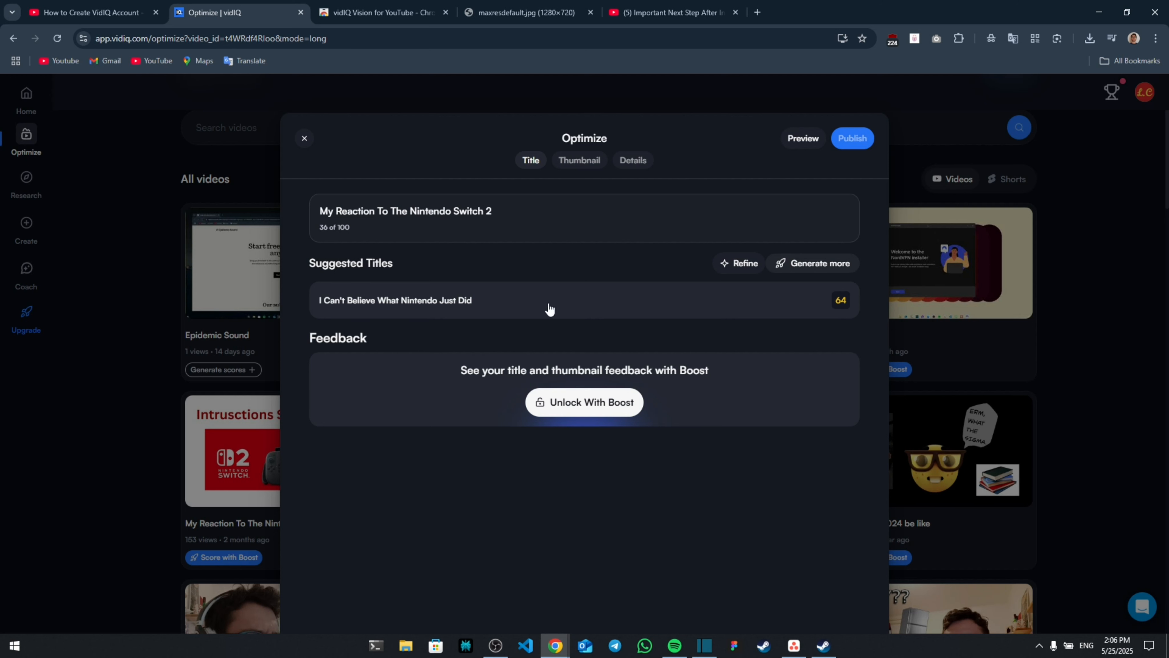
left_click_drag(472, 306, 297, 298)
left_click(474, 483)
left_click(545, 403)
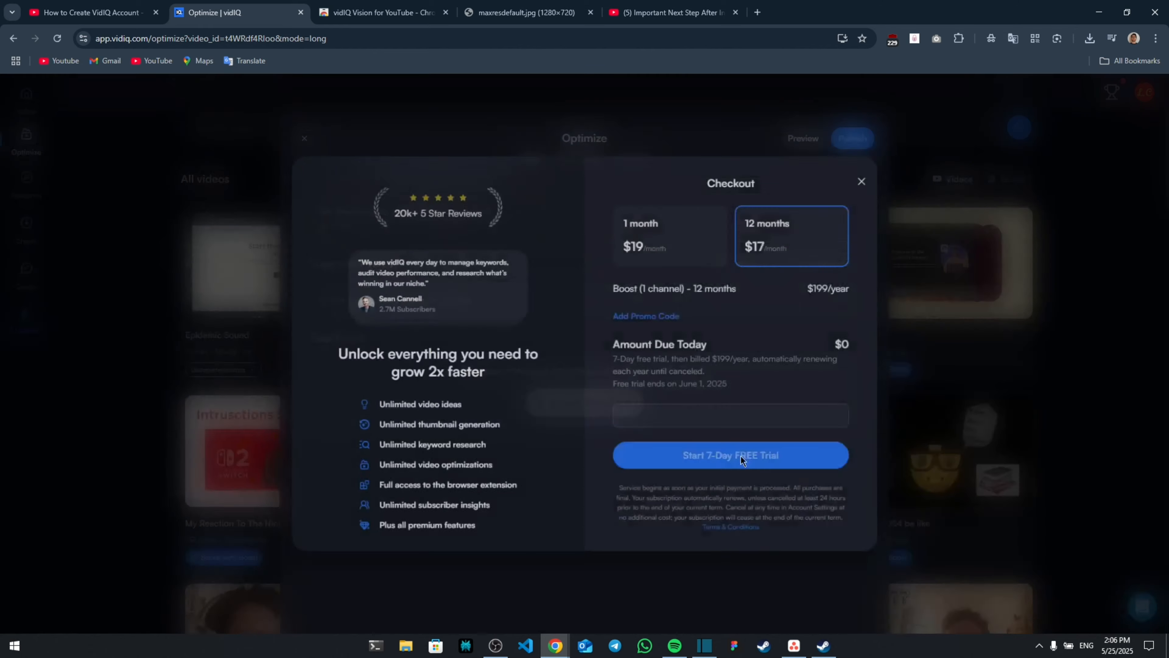
left_click(870, 156)
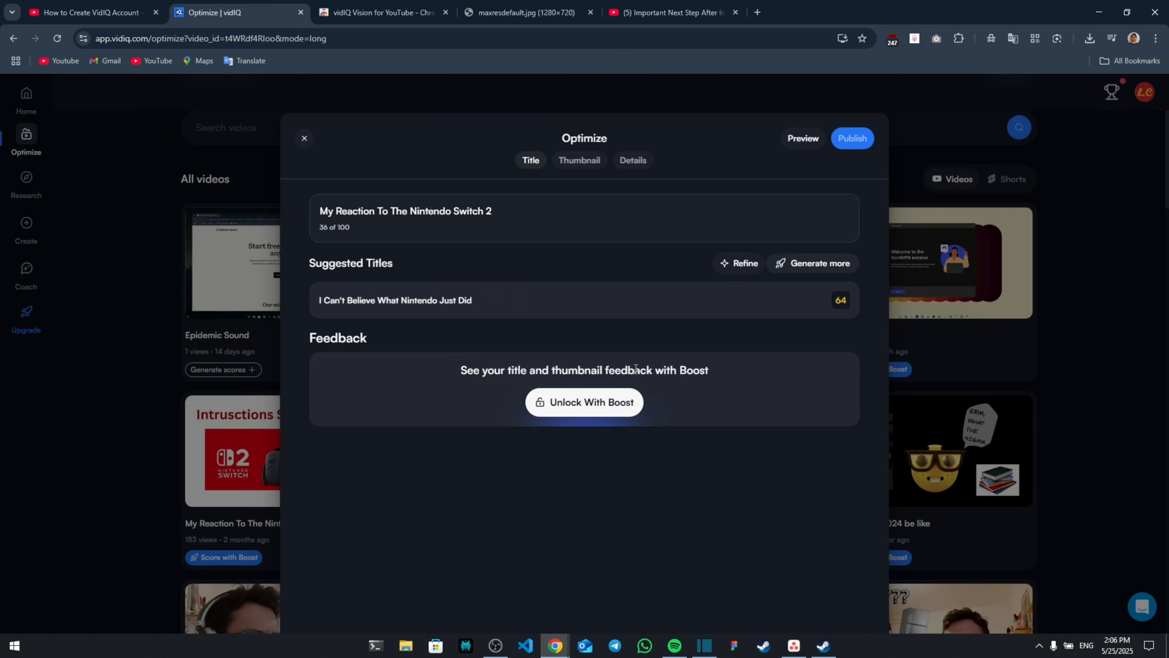
Step: Review the video's thumbnail and its details, including the description, scored tags and recommended tags
left_click(573, 166)
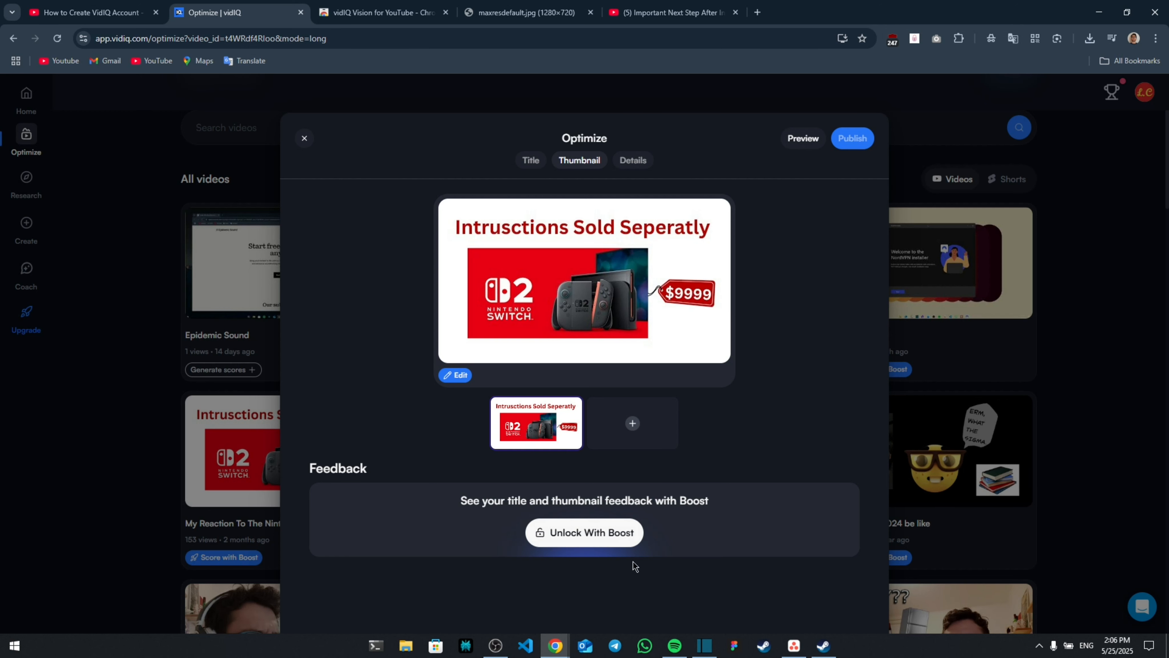
left_click(633, 162)
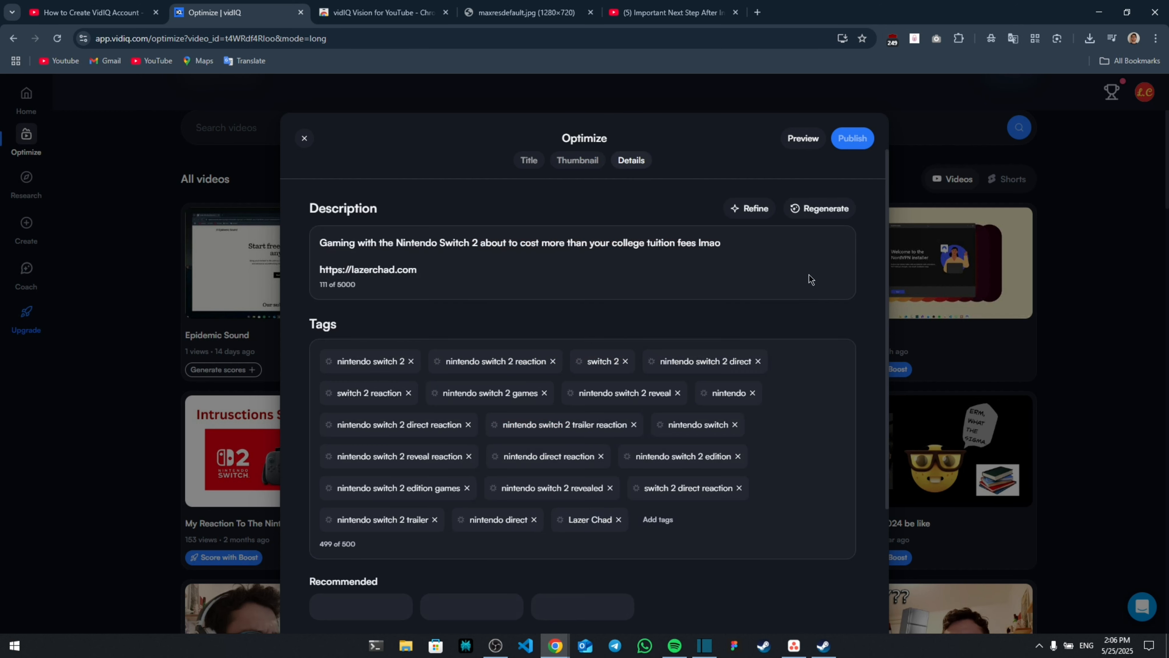
scroll(811, 279, "down", 1)
scroll(618, 475, "up", 1)
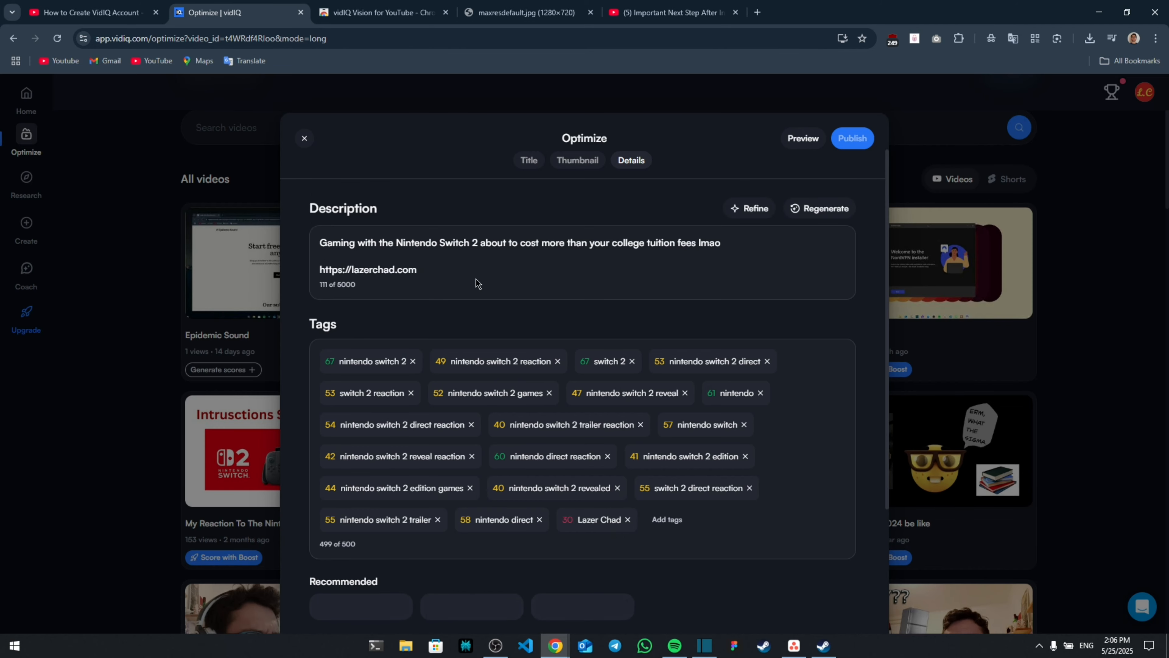
scroll(476, 281, "down", 3)
scroll(447, 274, "up", 2)
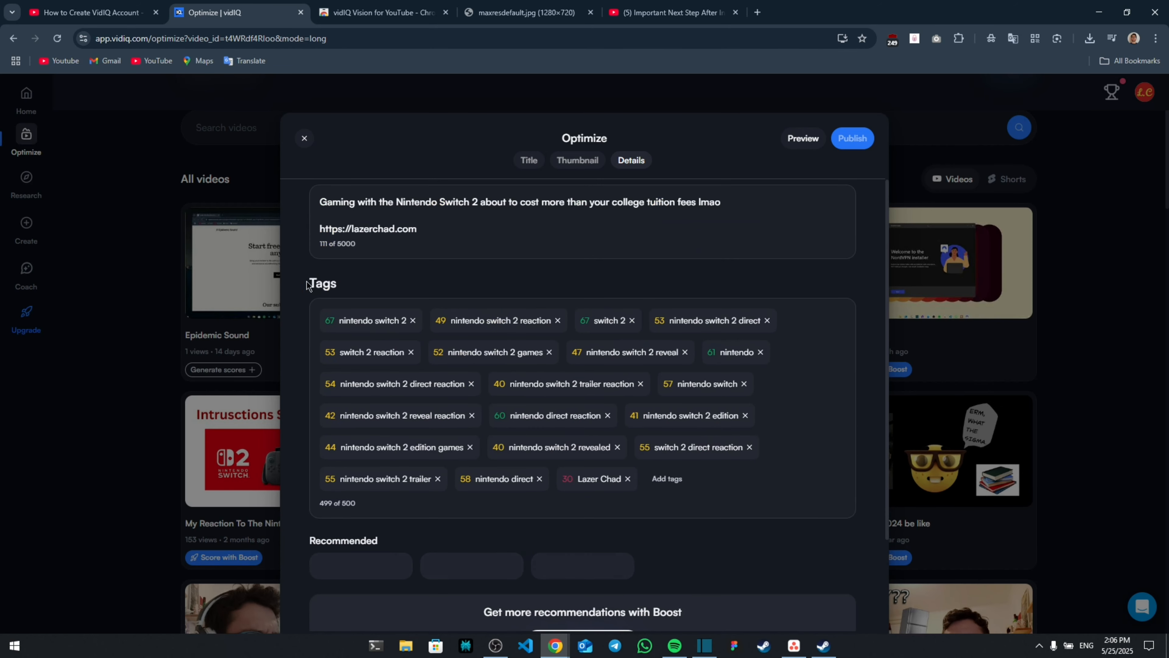
scroll(461, 368, "down", 2)
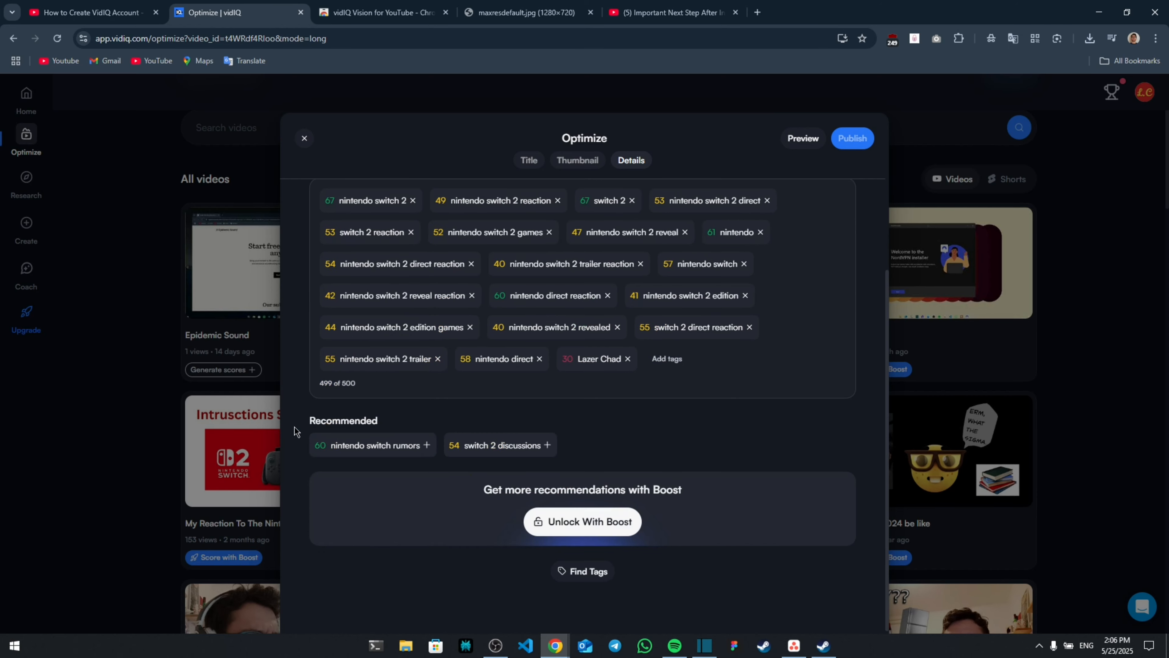
Step: Replace the tags "nintendo switch 2 trailer" and "nintendo direct" with the recommended tag "nintendo switch rumors"
left_click(427, 445)
left_click(438, 359)
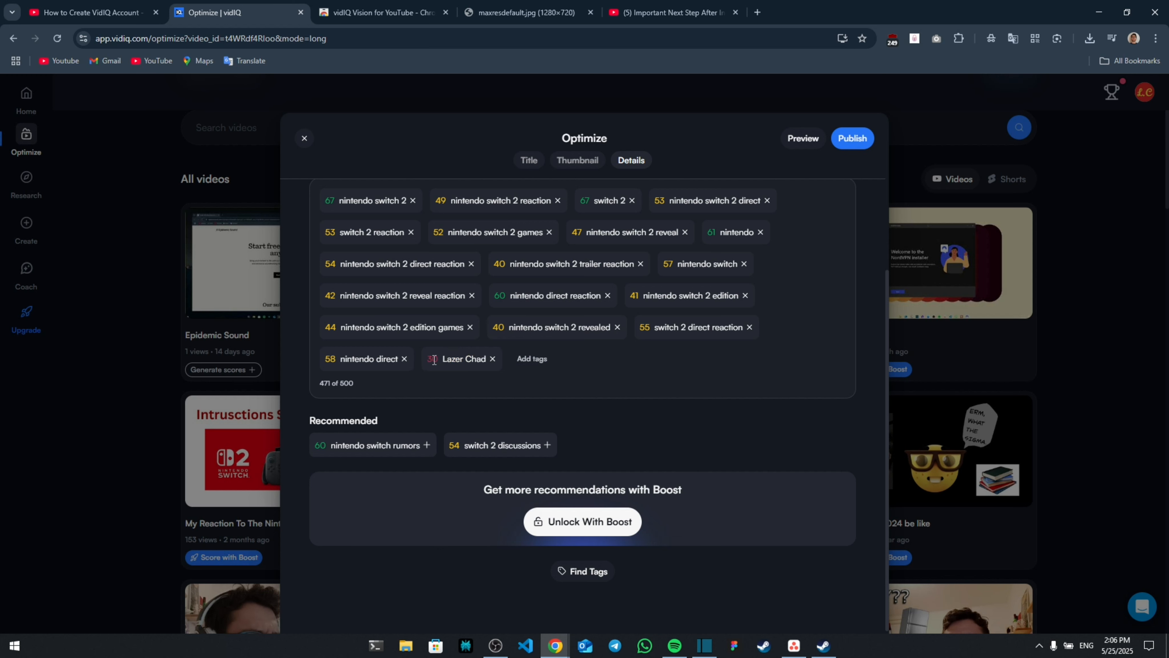
left_click(404, 359)
left_click(427, 445)
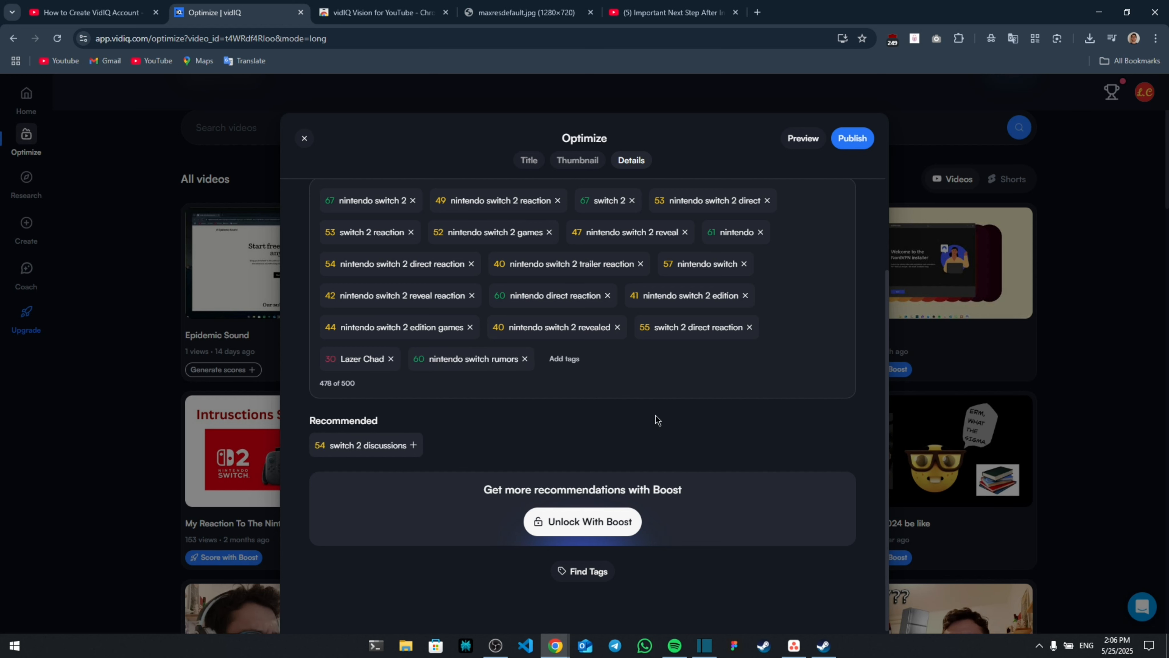
Step: Search Find Tags for the topic "nintendo", and close the video's optimization window without publishing
scroll(663, 444, "up", 3)
scroll(663, 444, "down", 3)
left_click(584, 571)
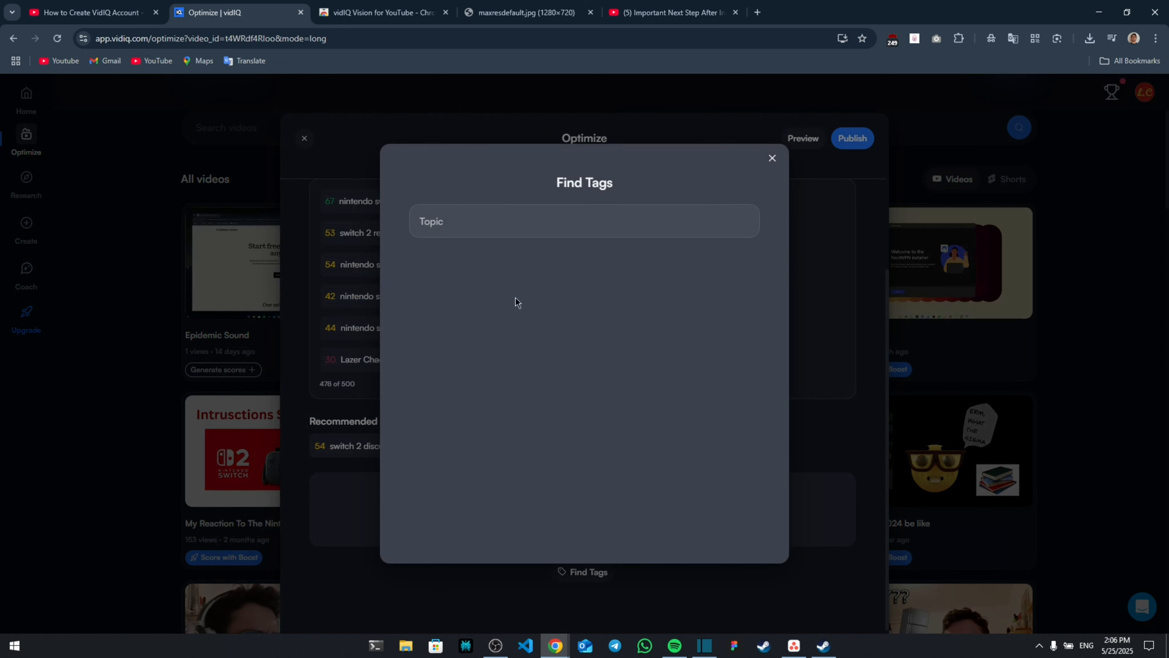
left_click(518, 230)
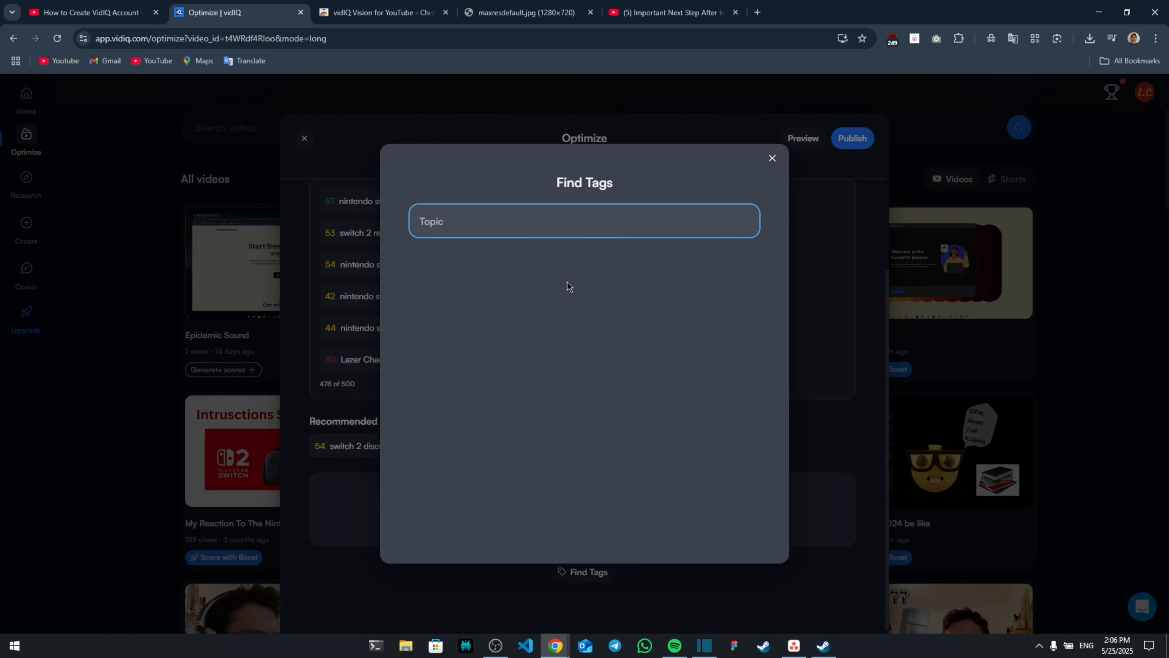
type("nintendo")
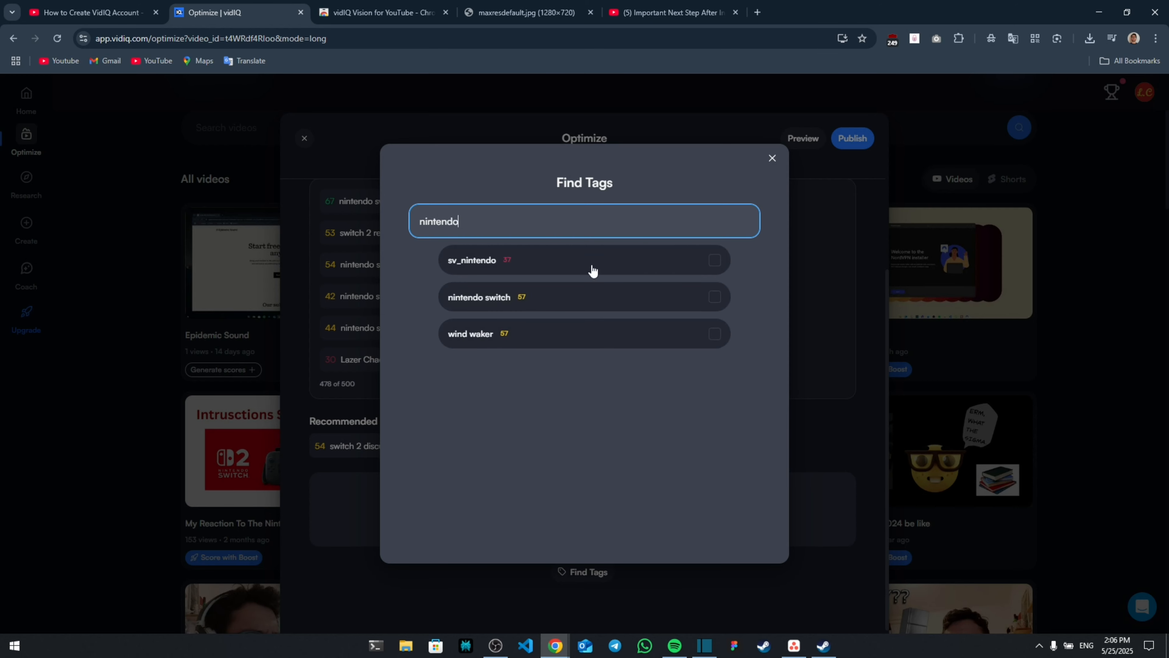
left_click(772, 159)
left_click(304, 138)
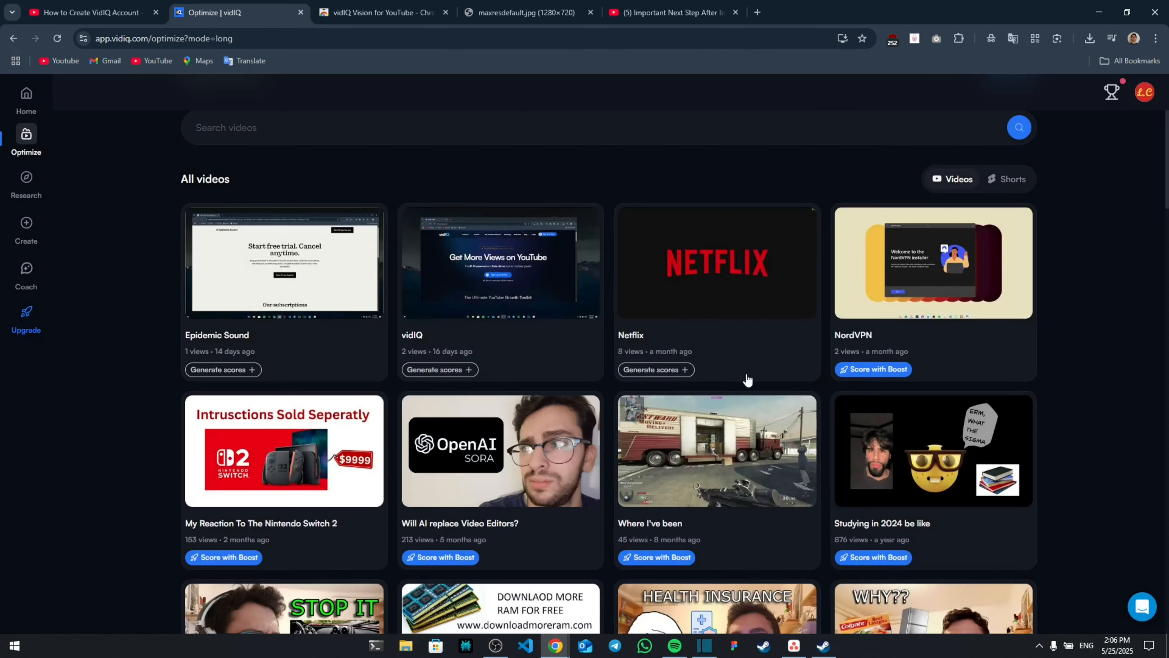
Step: View the vidIQ extension's shortcuts on the YouTube page, and open the vidIQ video's details in YouTube Studio
scroll(882, 373, "up", 2)
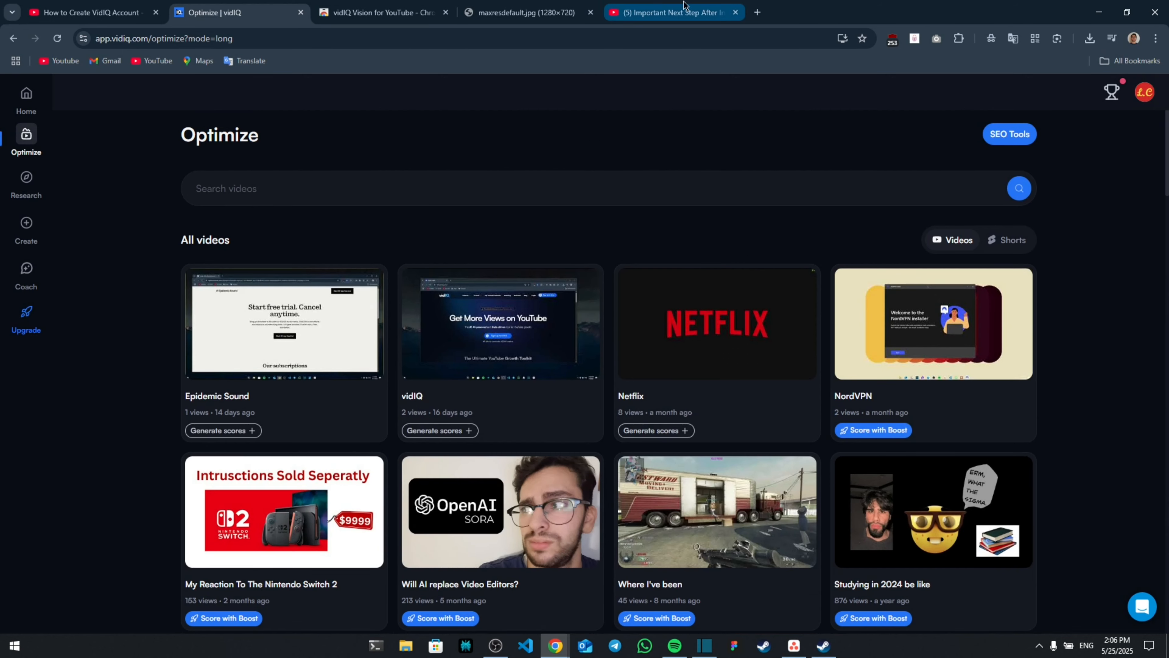
left_click(683, 6)
left_click(936, 39)
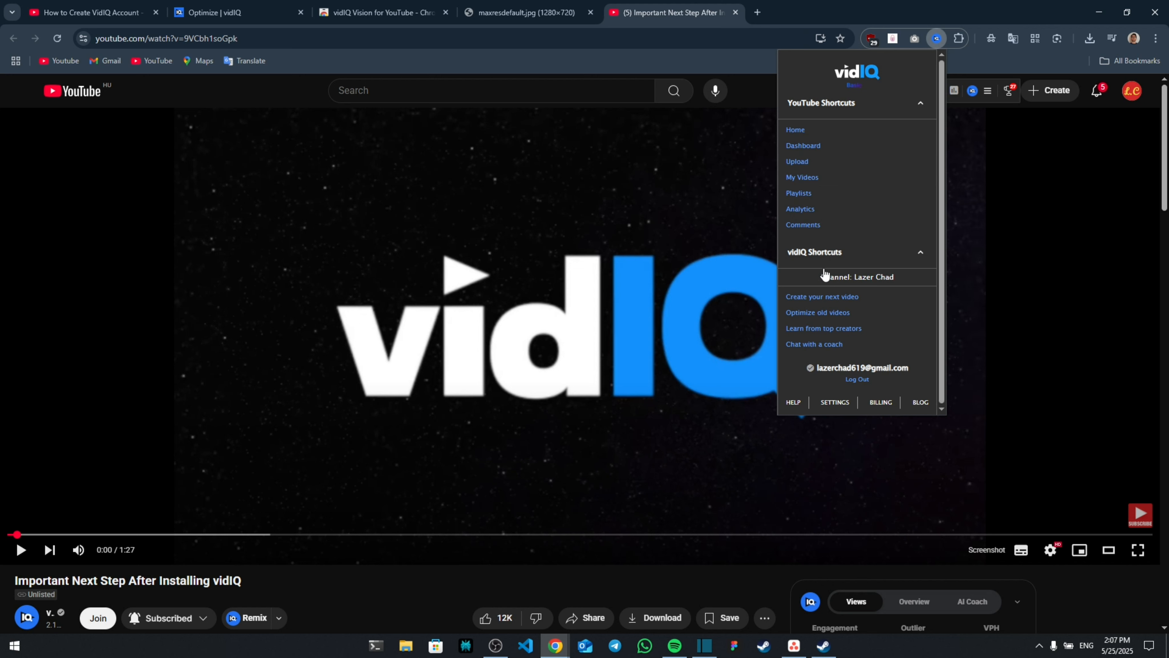
left_click(374, 584)
left_click(1051, 90)
left_click(1046, 119)
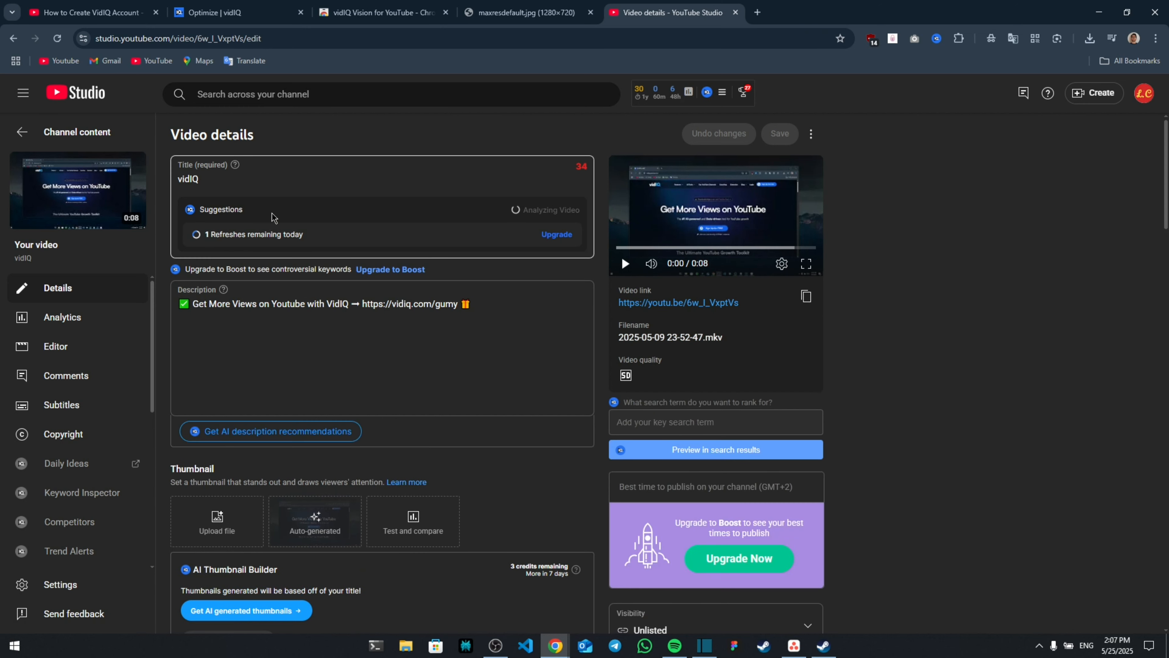
Step: Examine the vidIQ additions on the Video details page, including title suggestions, AI description, AI Thumbnail Builder and recommended tags
scroll(261, 225, "down", 2)
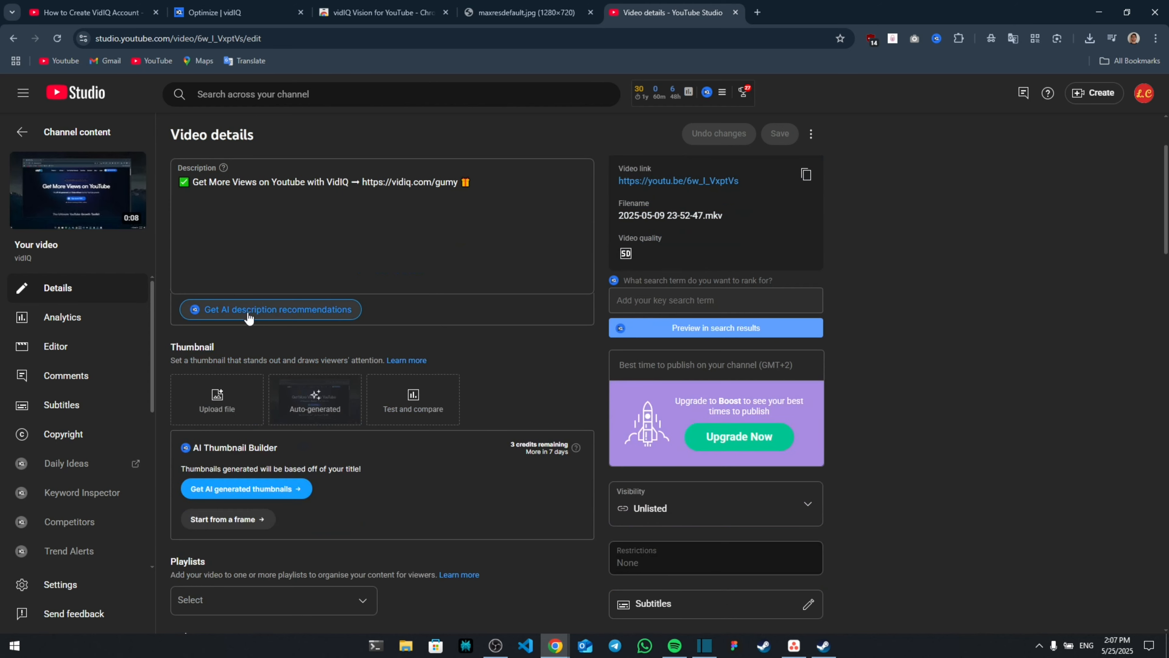
scroll(315, 293, "down", 2)
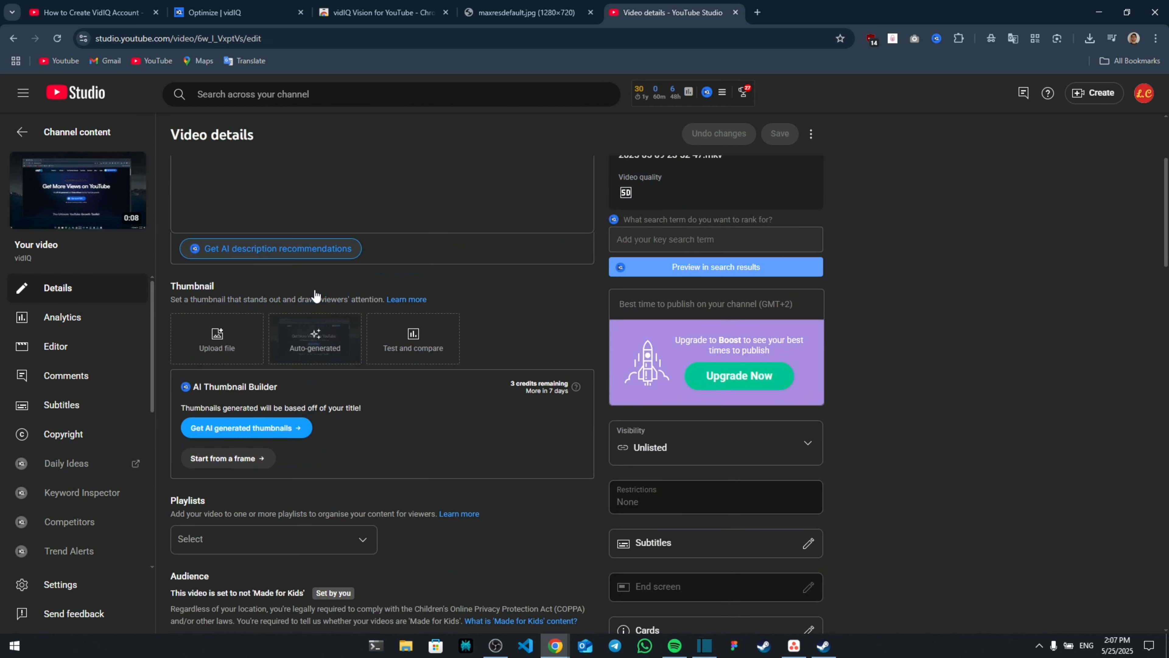
scroll(295, 368, "down", 12)
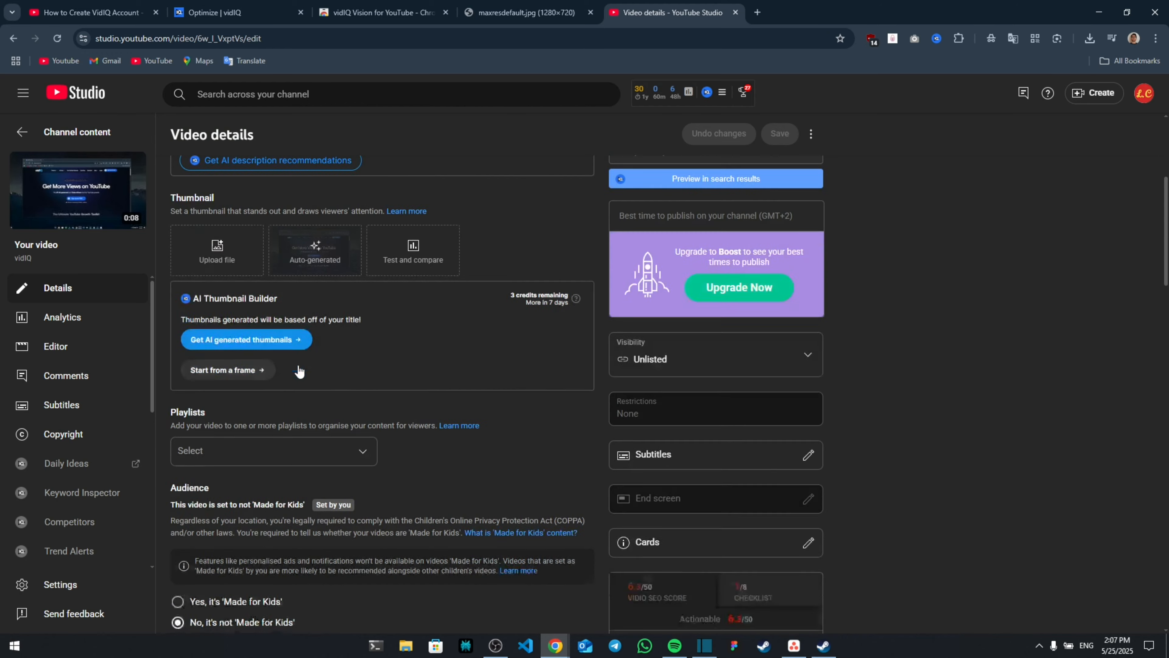
scroll(298, 365, "down", 4)
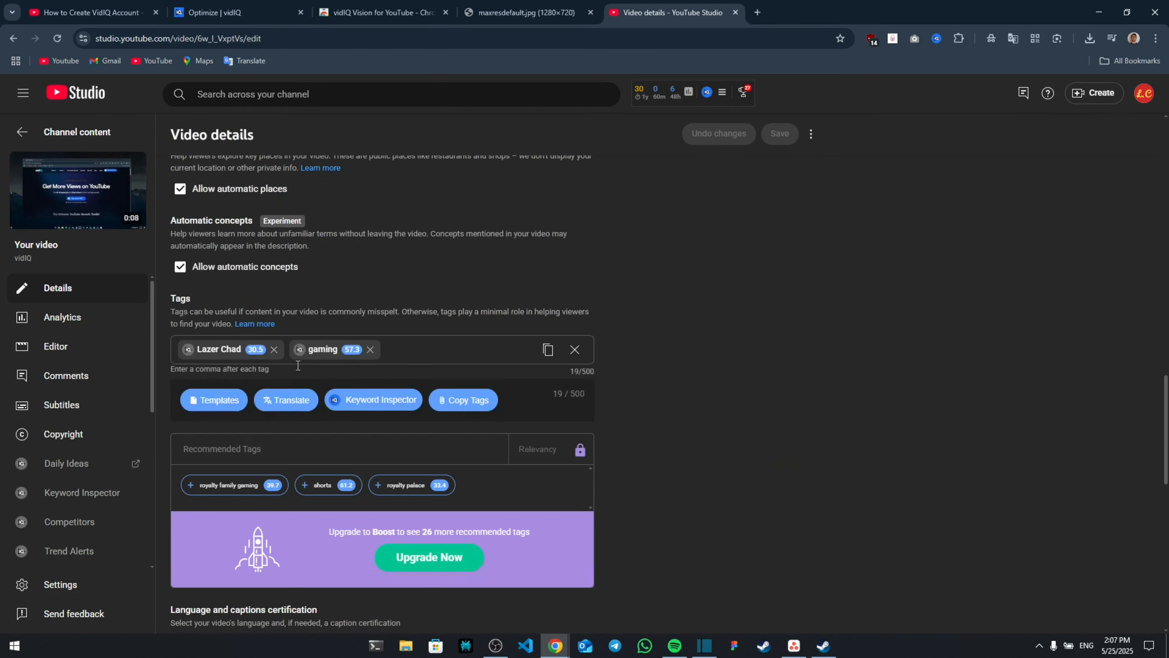
scroll(410, 423, "down", 4)
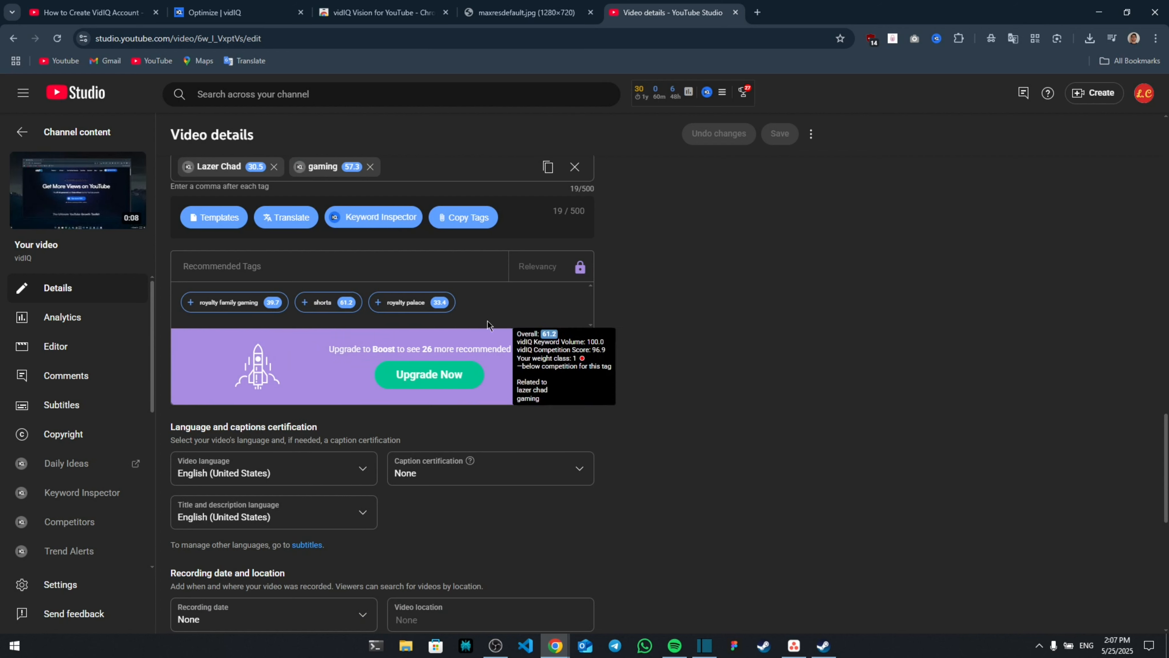
scroll(237, 329, "down", 3)
scroll(236, 330, "down", 3)
scroll(212, 302, "up", 8)
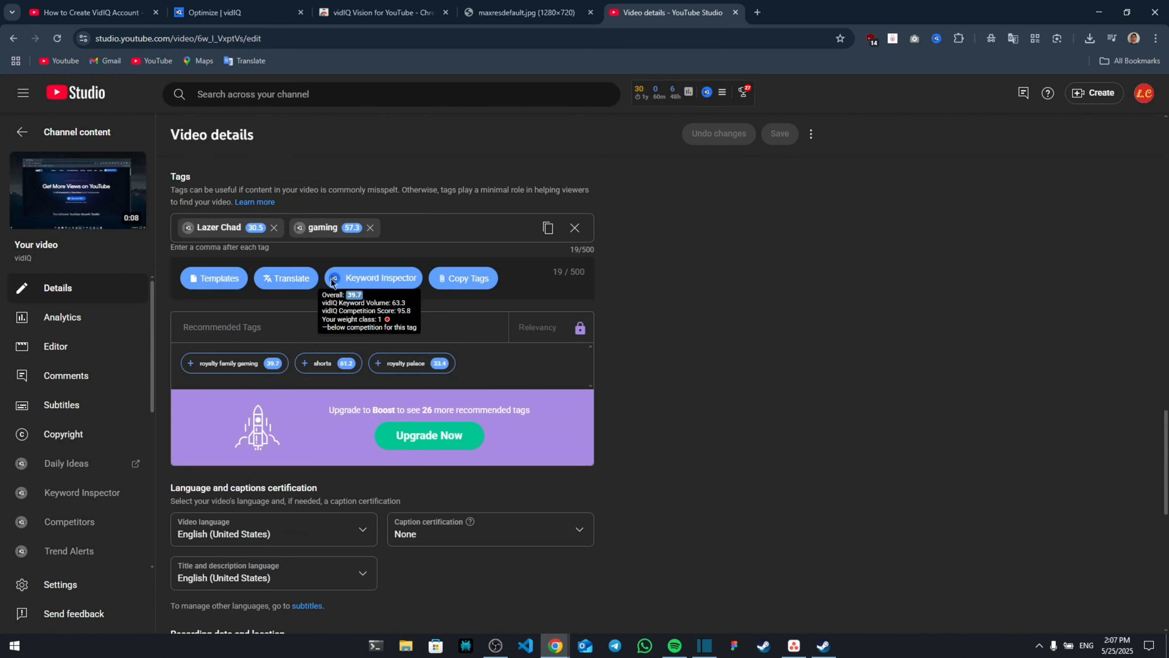
scroll(534, 375, "down", 12)
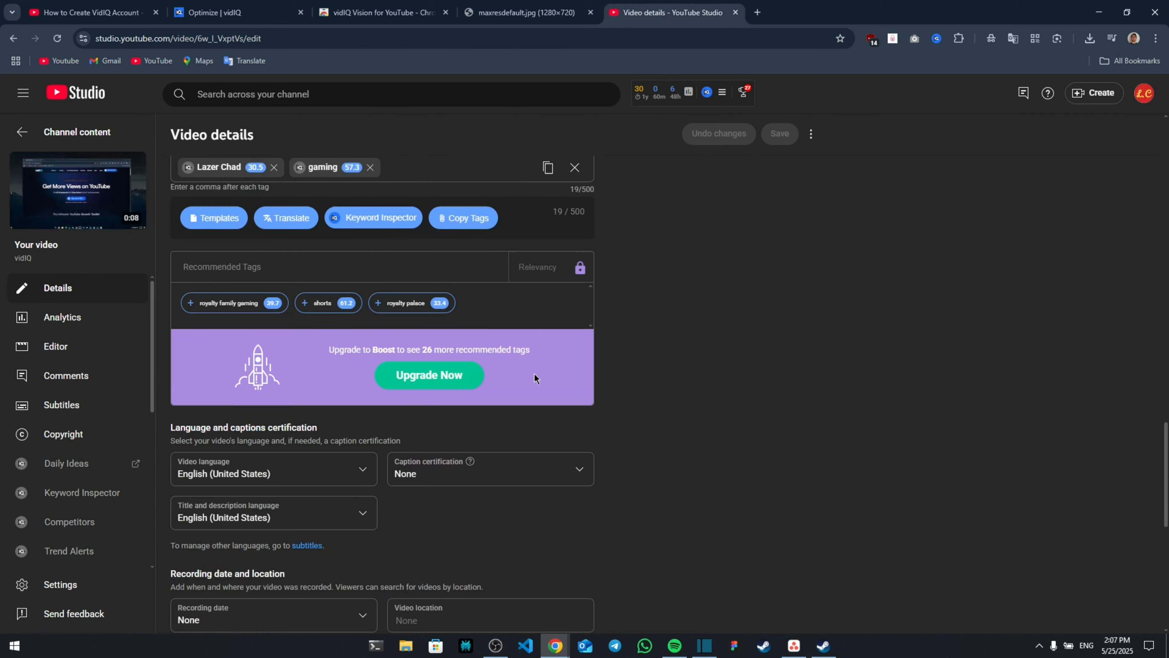
scroll(545, 384, "up", 8)
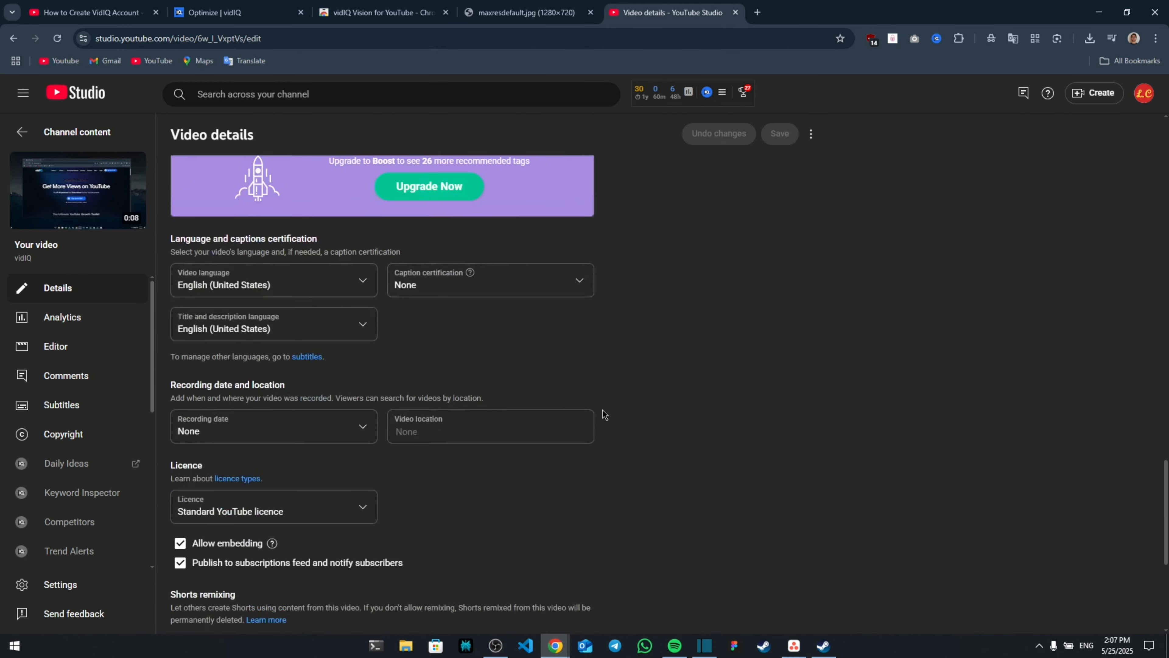
scroll(402, 338, "up", 2)
scroll(548, 381, "up", 10)
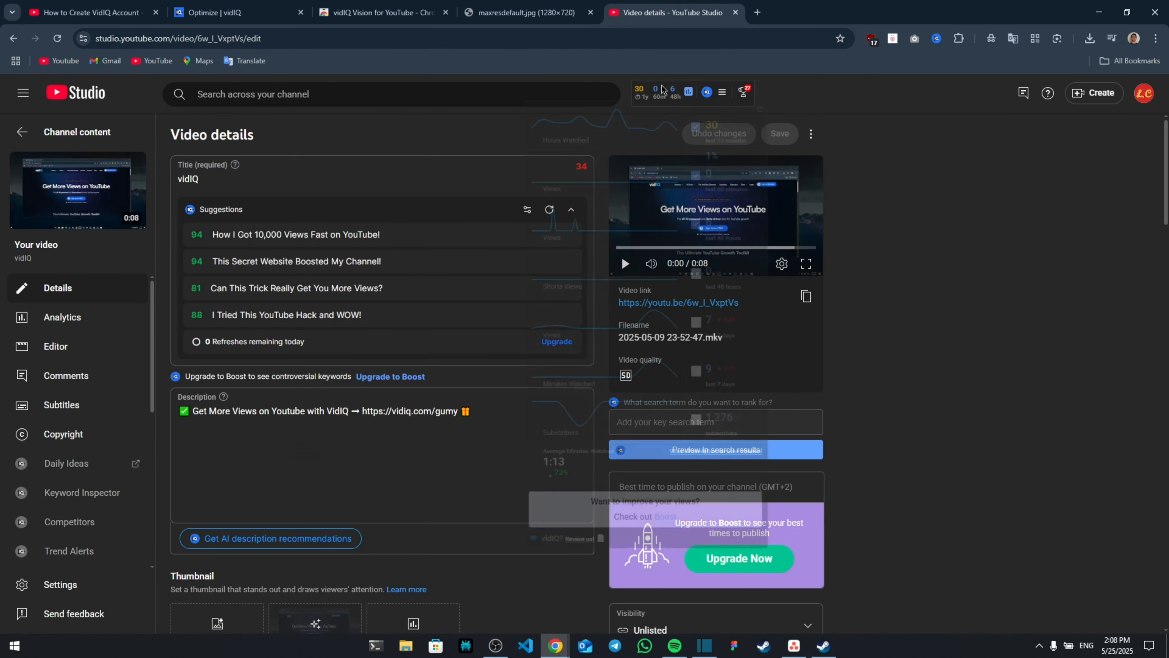
Step: View the list of vidIQ tools embedded in YouTube Studio, such as Competitors, Trend Alerts and Keyword Inspector
left_click(721, 97)
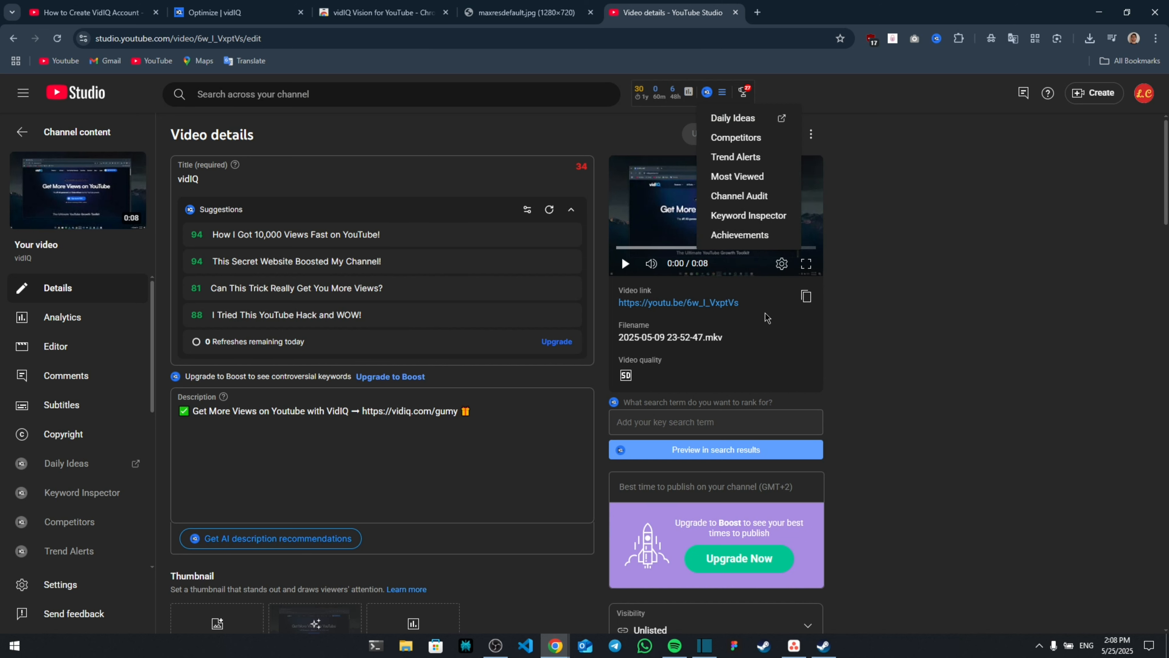
left_click(1019, 345)
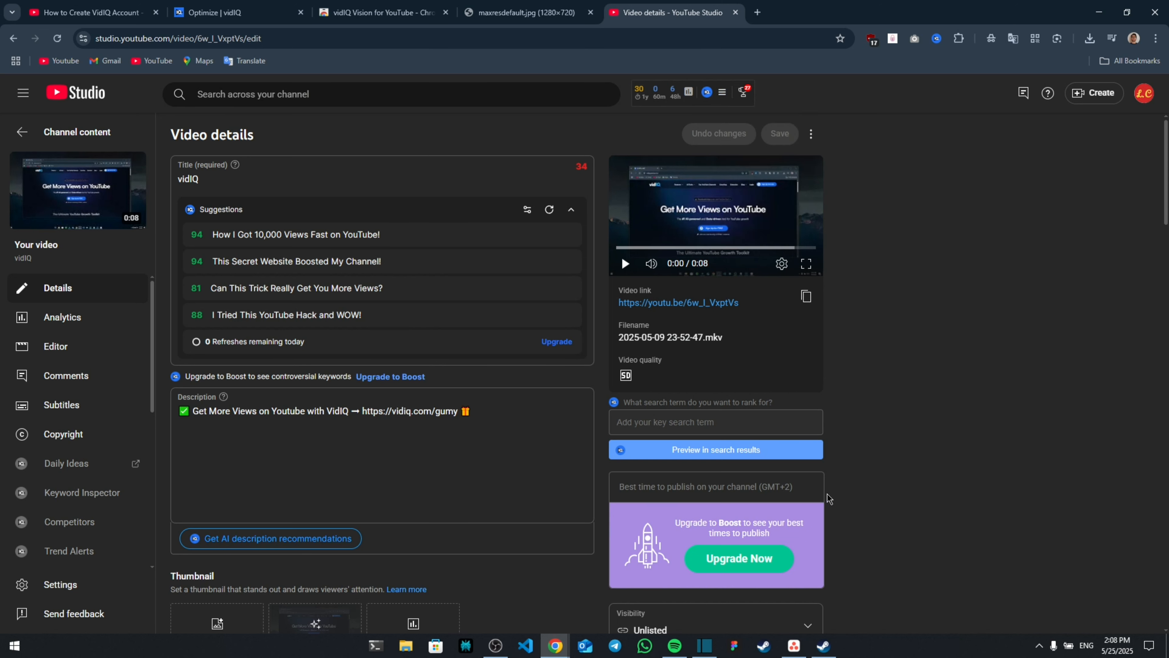
scroll(642, 374, "down", 5)
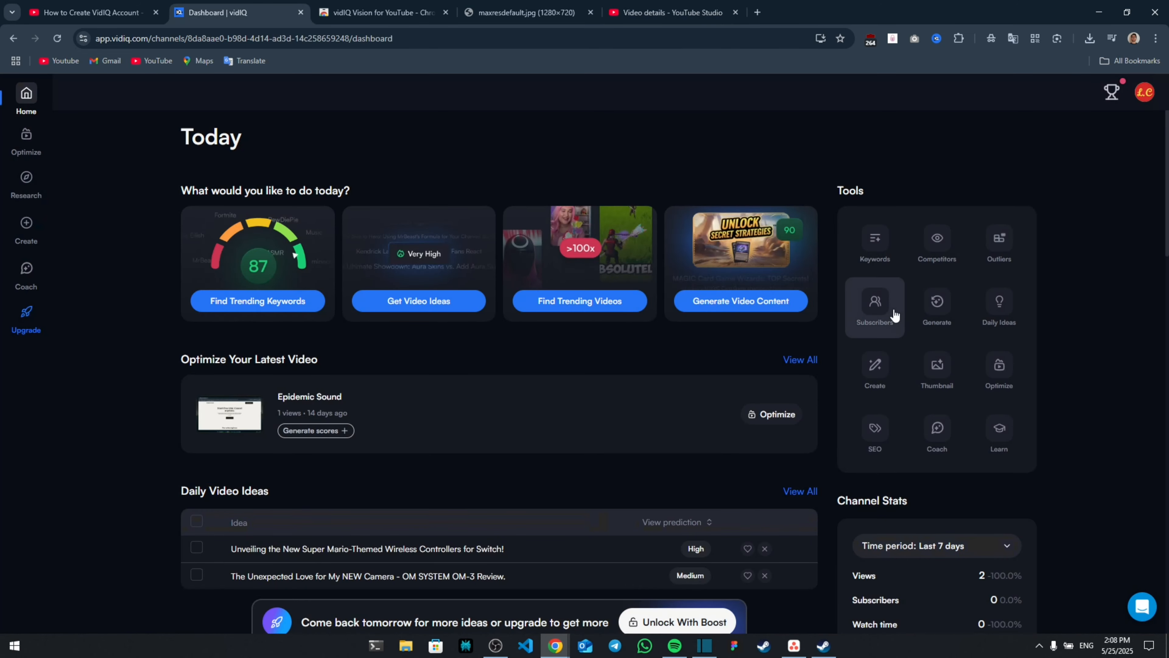
Step: Return to the vidIQ dashboard and look over its tools, daily video ideas, channel stats and monetization sections
scroll(895, 322, "down", 10)
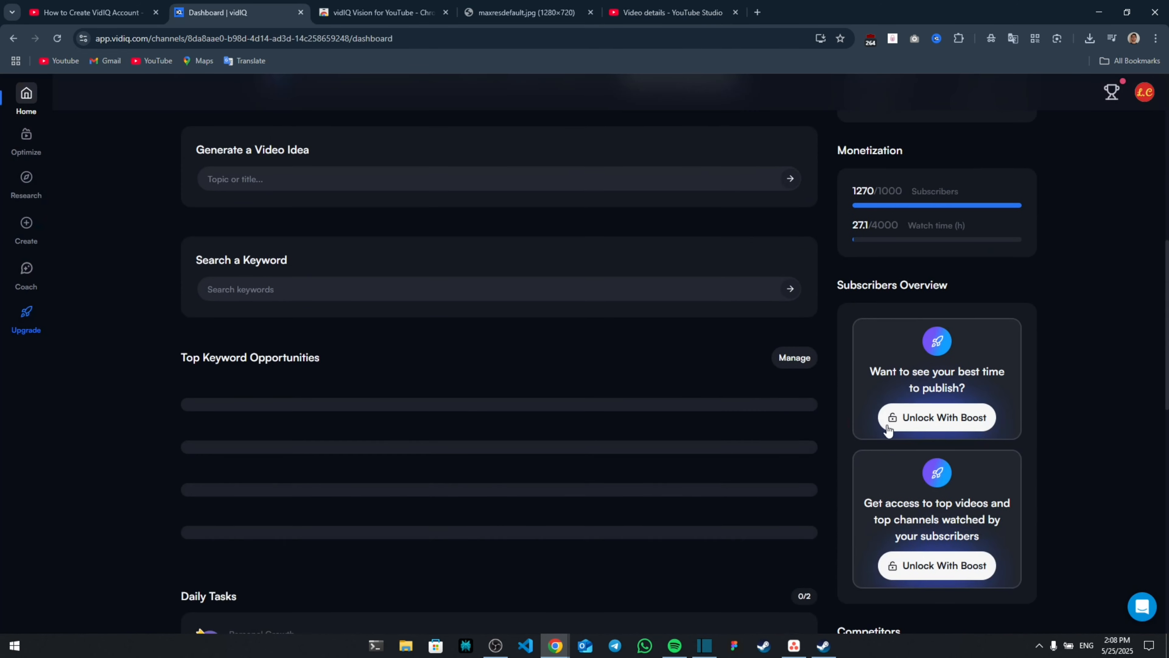
scroll(765, 405, "up", 5)
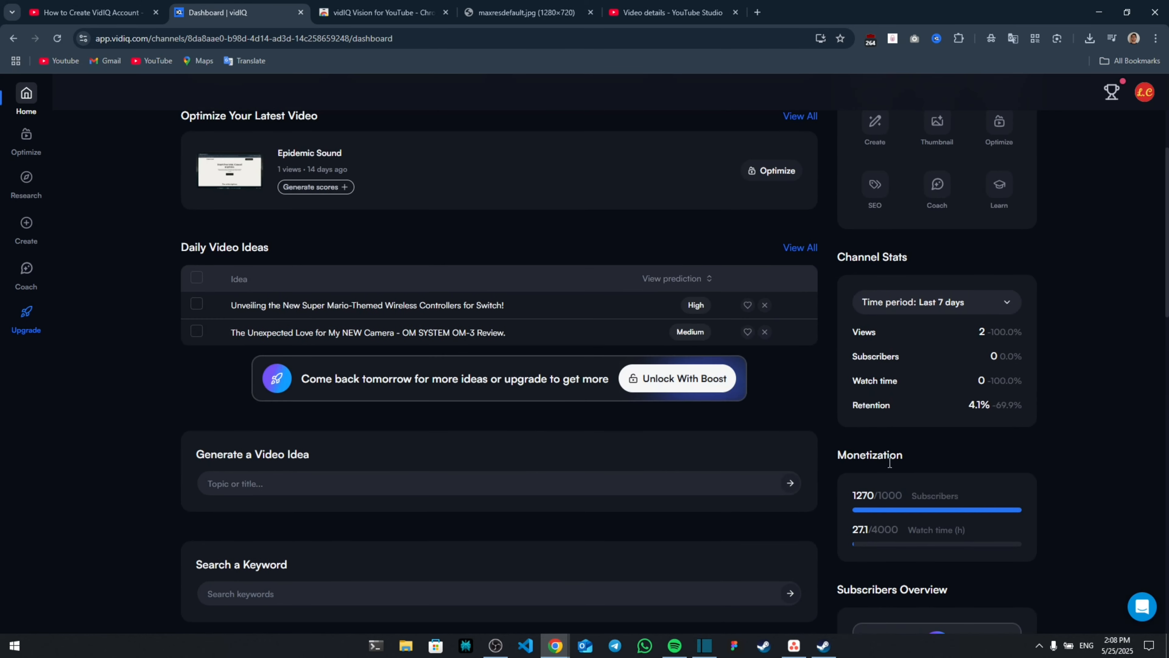
scroll(951, 439, "up", 5)
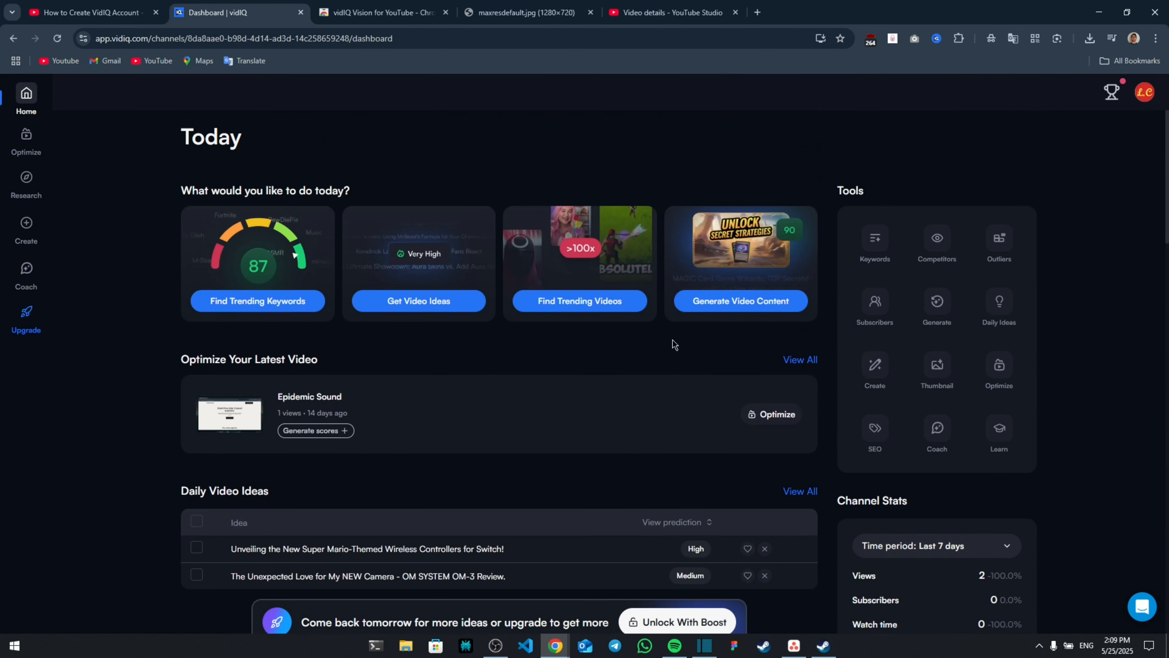
scroll(745, 352, "down", 1)
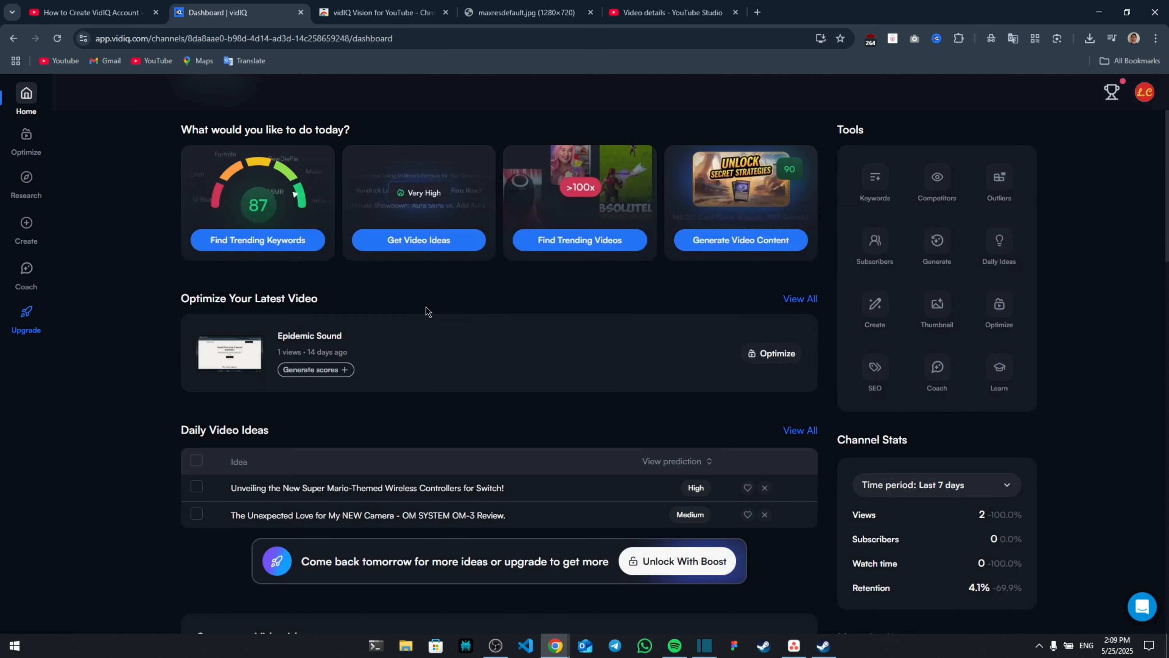